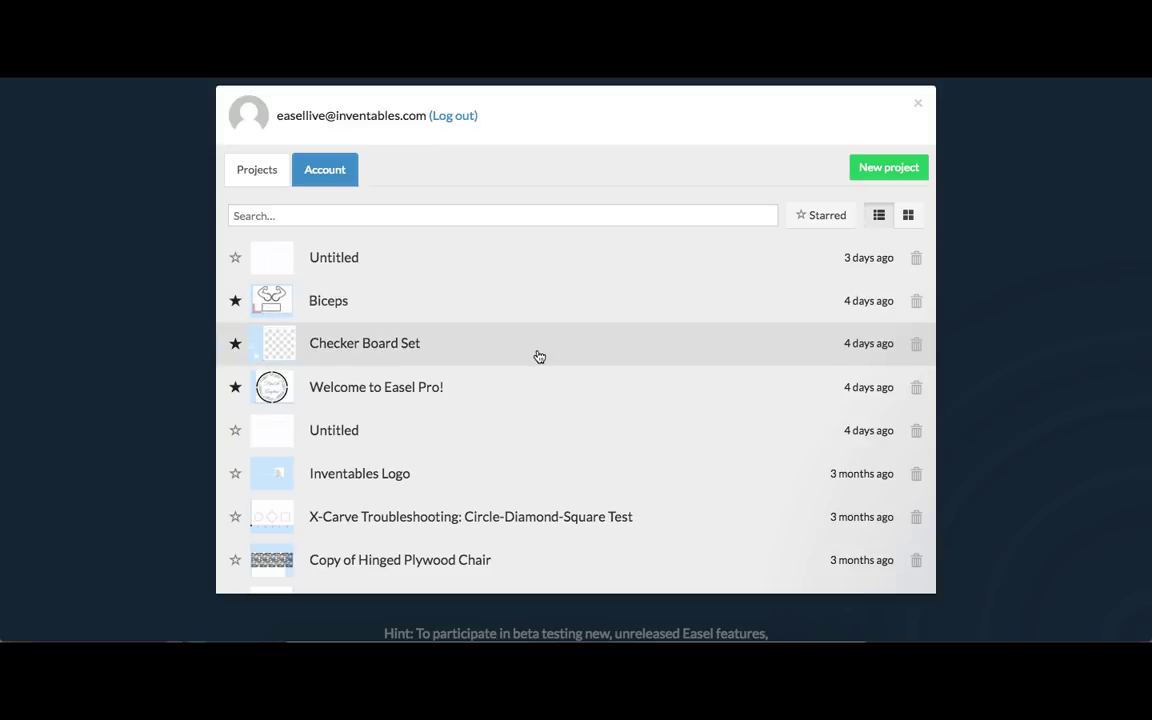
Step: Review the starred projects as thumbnails and the account options, and create a new project
left_click(909, 218)
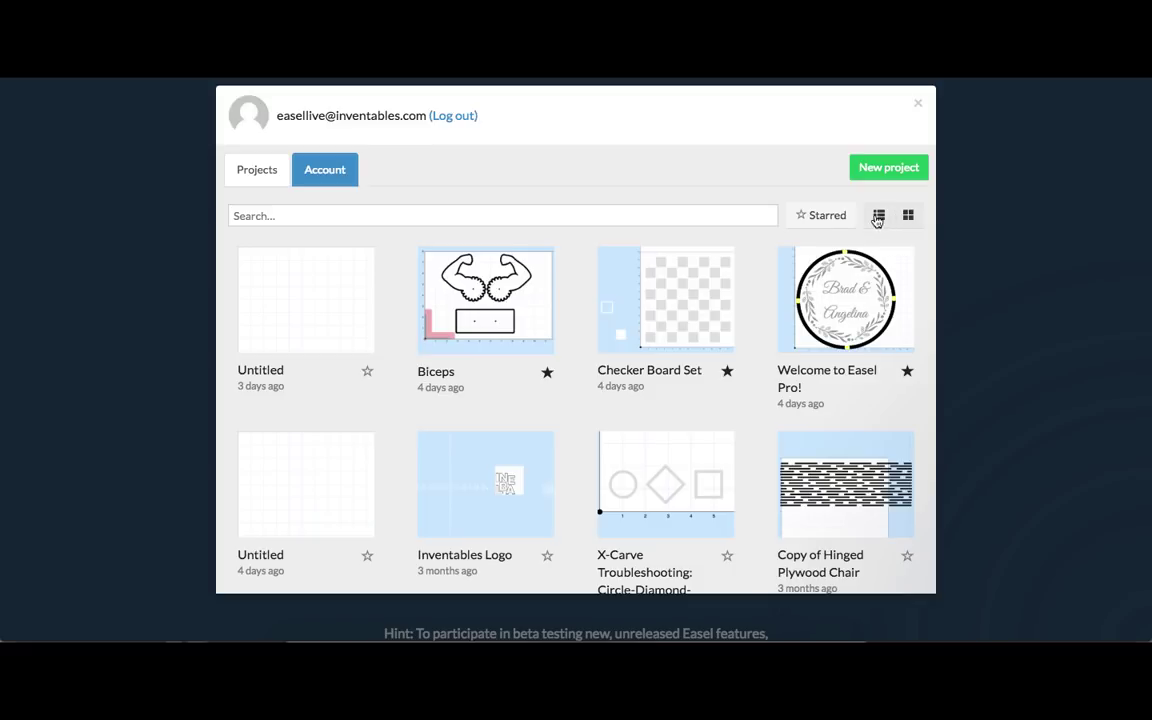
left_click(831, 218)
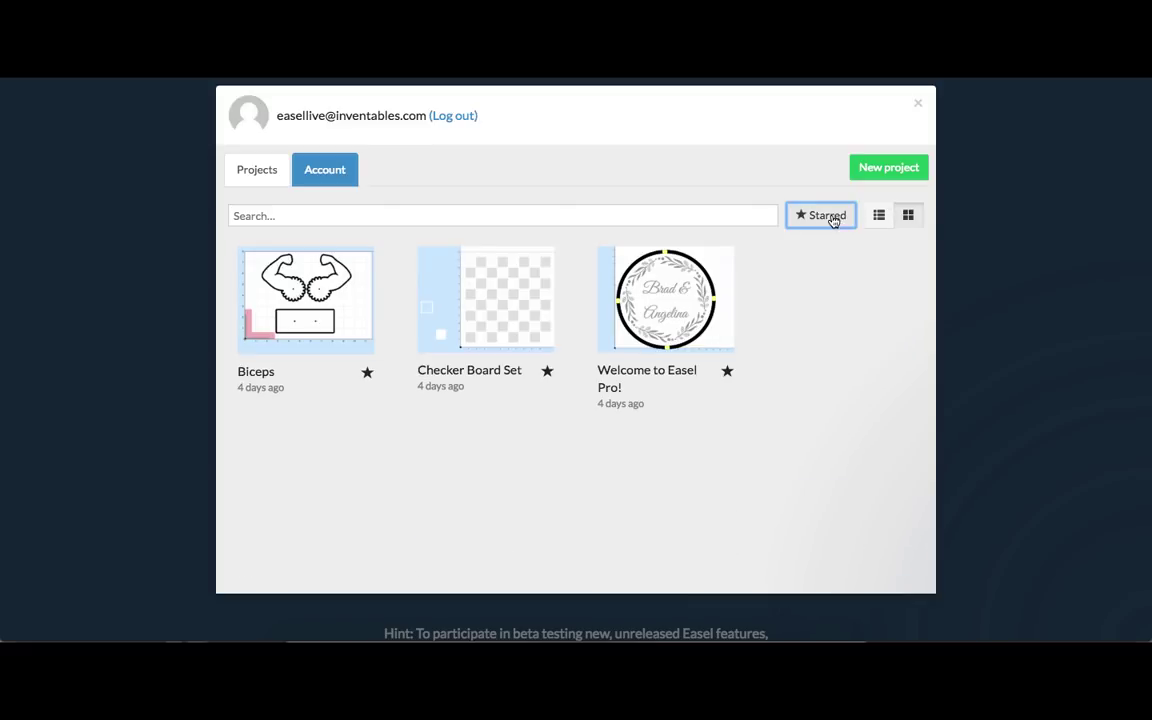
left_click(350, 174)
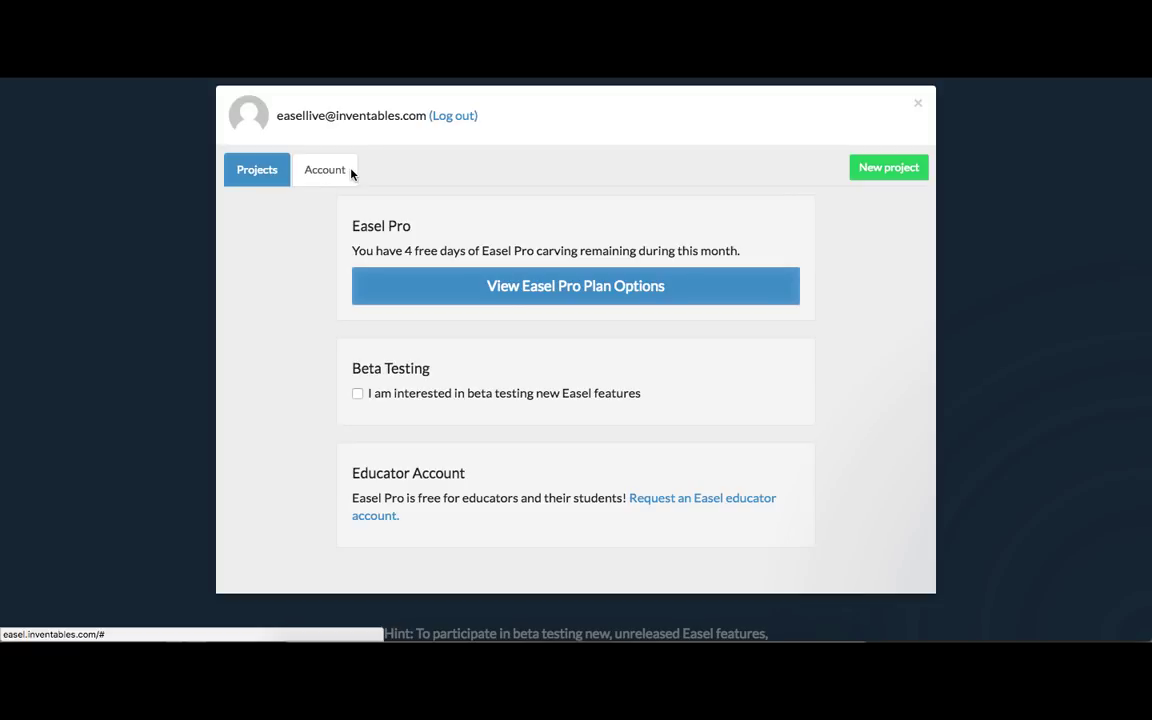
left_click(864, 172)
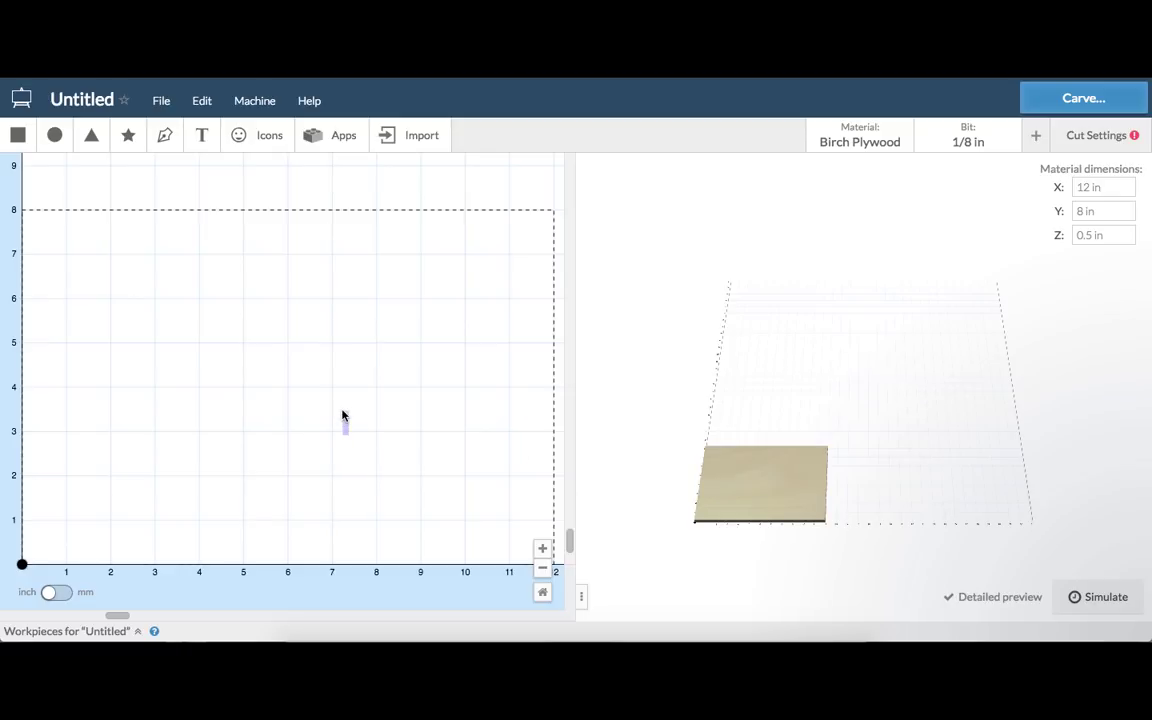
Step: Examine the blank design canvas at different zoom levels and the birch plywood board in the 3D preview from several angles
scroll(342, 418, "down", 3)
scroll(342, 415, "up", 3)
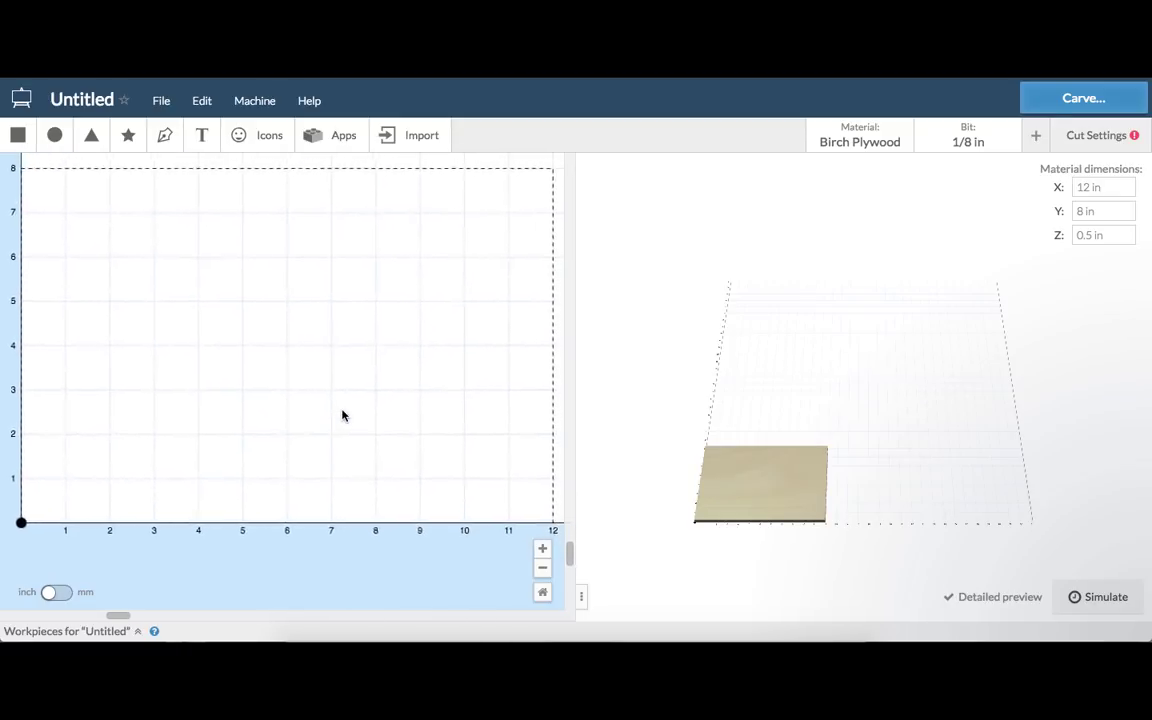
scroll(342, 415, "down", 2)
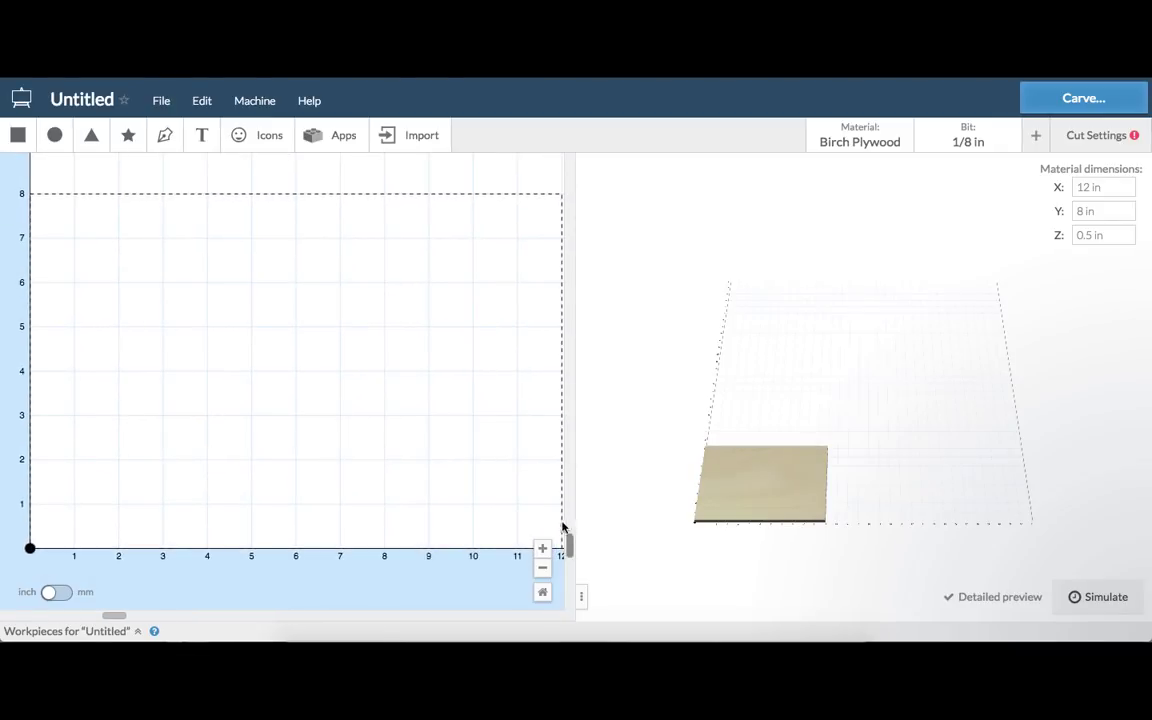
left_click(540, 549)
left_click(540, 549)
left_click(542, 572)
left_click(542, 572)
scroll(841, 405, "up", 10)
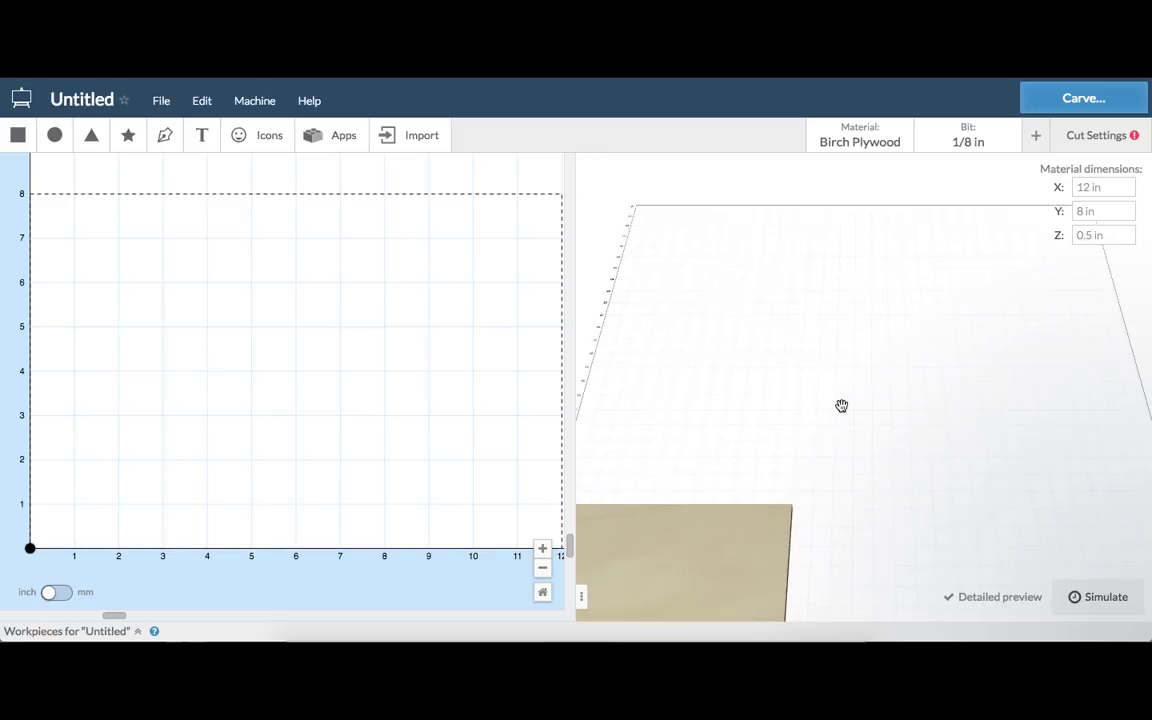
scroll(841, 405, "down", 2)
left_click_drag(784, 478, 908, 270)
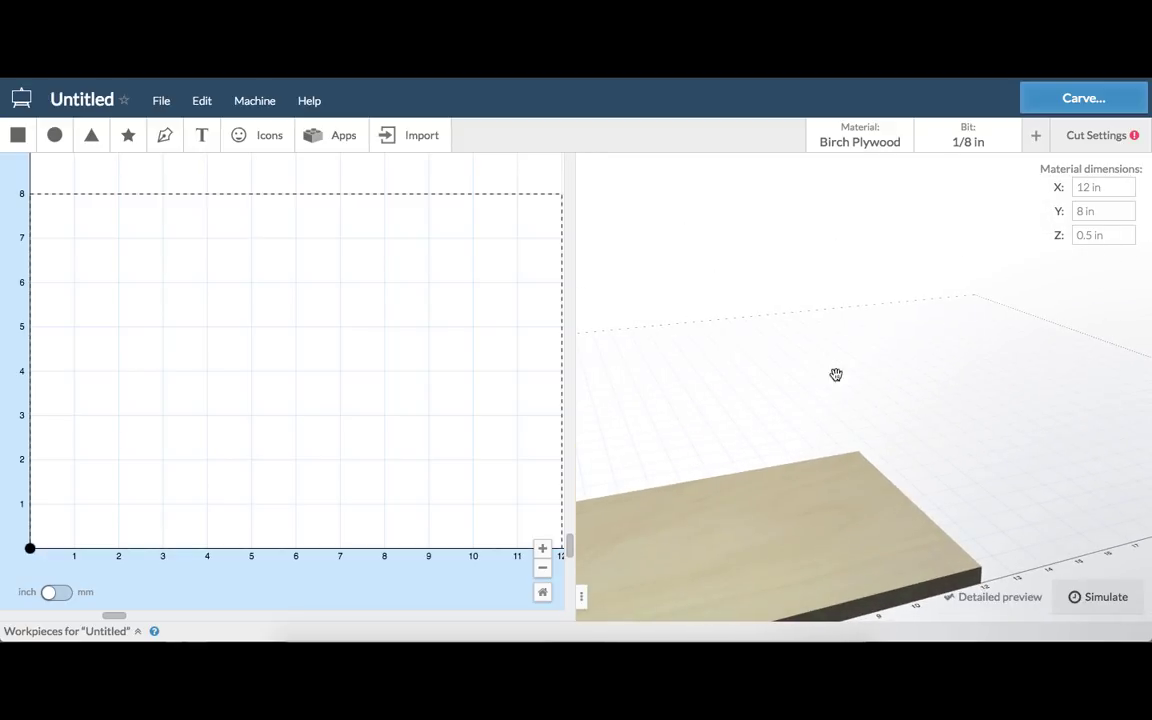
left_click_drag(769, 440, 818, 393)
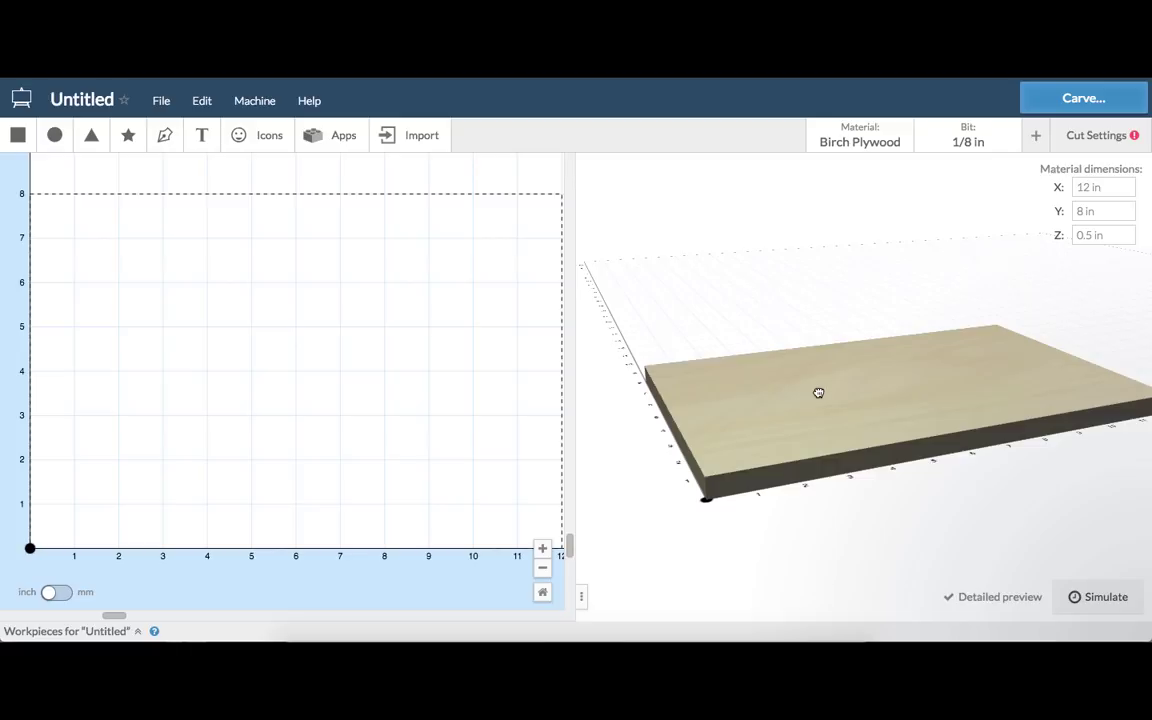
left_click_drag(923, 392, 870, 508)
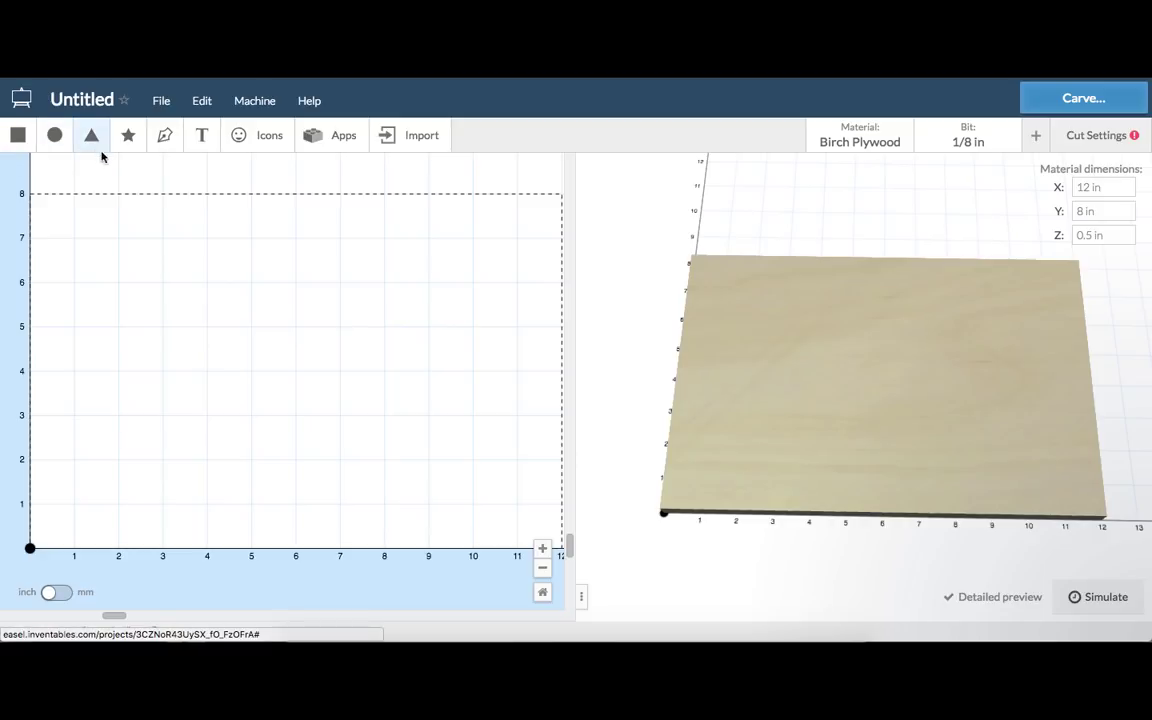
Step: Add a filled circle about 2 in across near the origin corner of the board
left_click(58, 146)
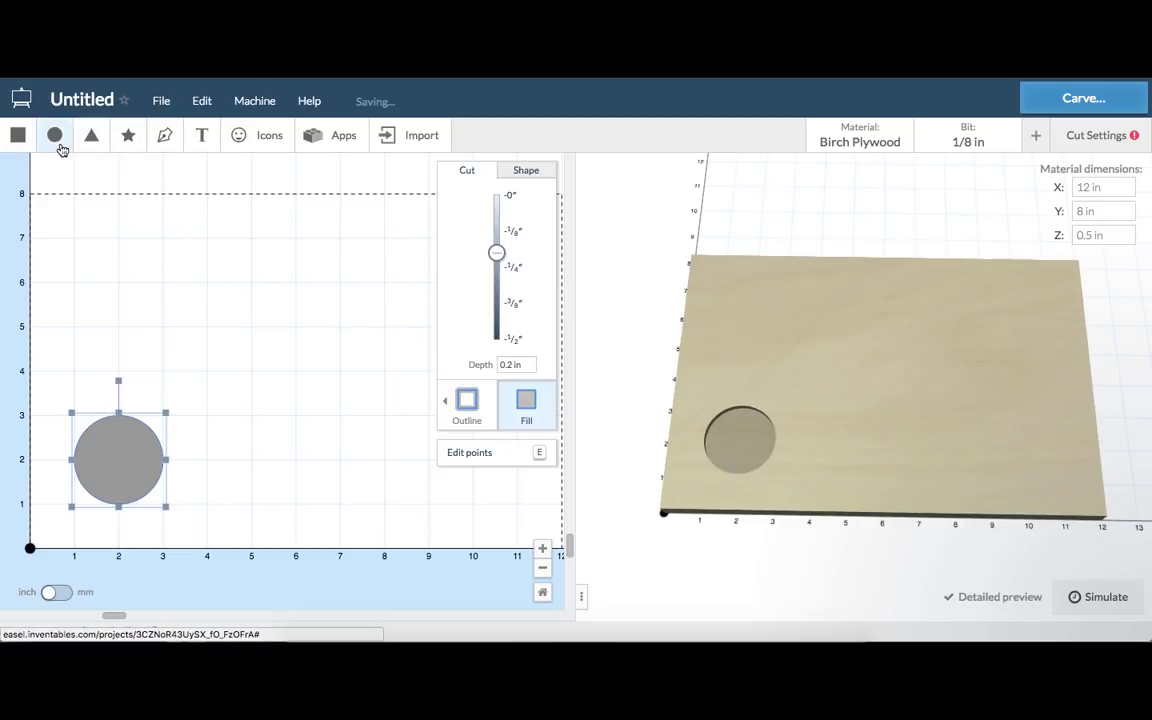
left_click(122, 210)
Step: Draw a closed, irregular five-point shape with the Pen tool on the board above the circle
left_click(165, 137)
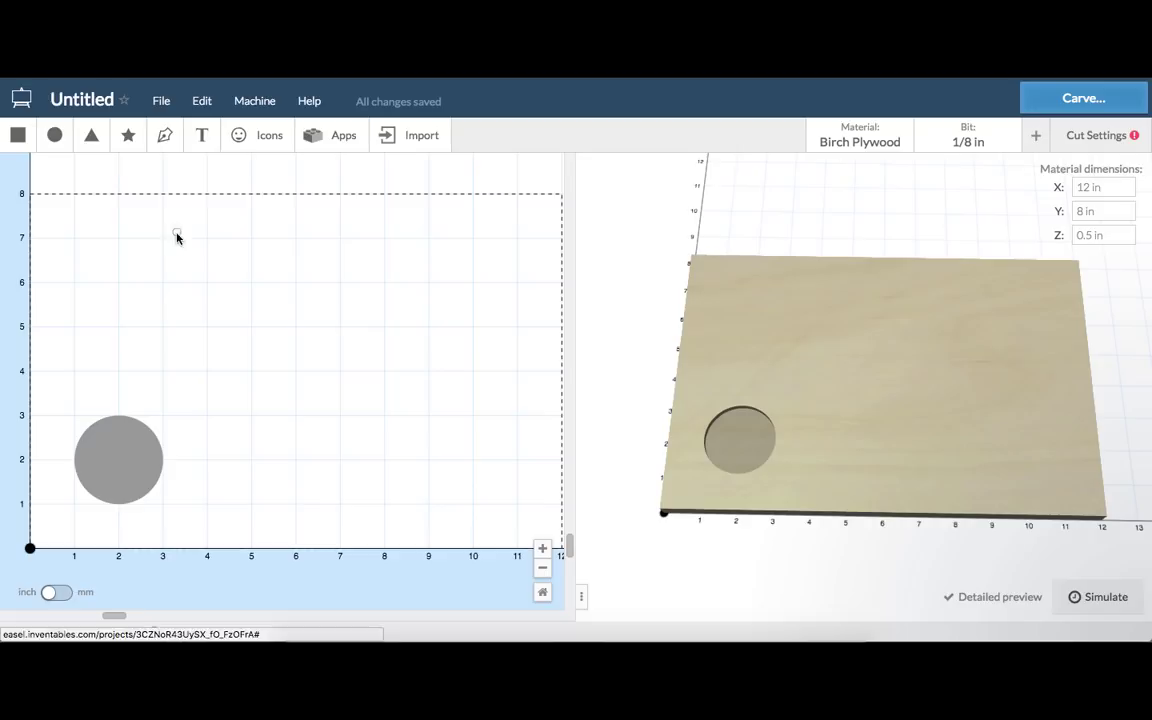
left_click(203, 260)
left_click(336, 278)
left_click(323, 333)
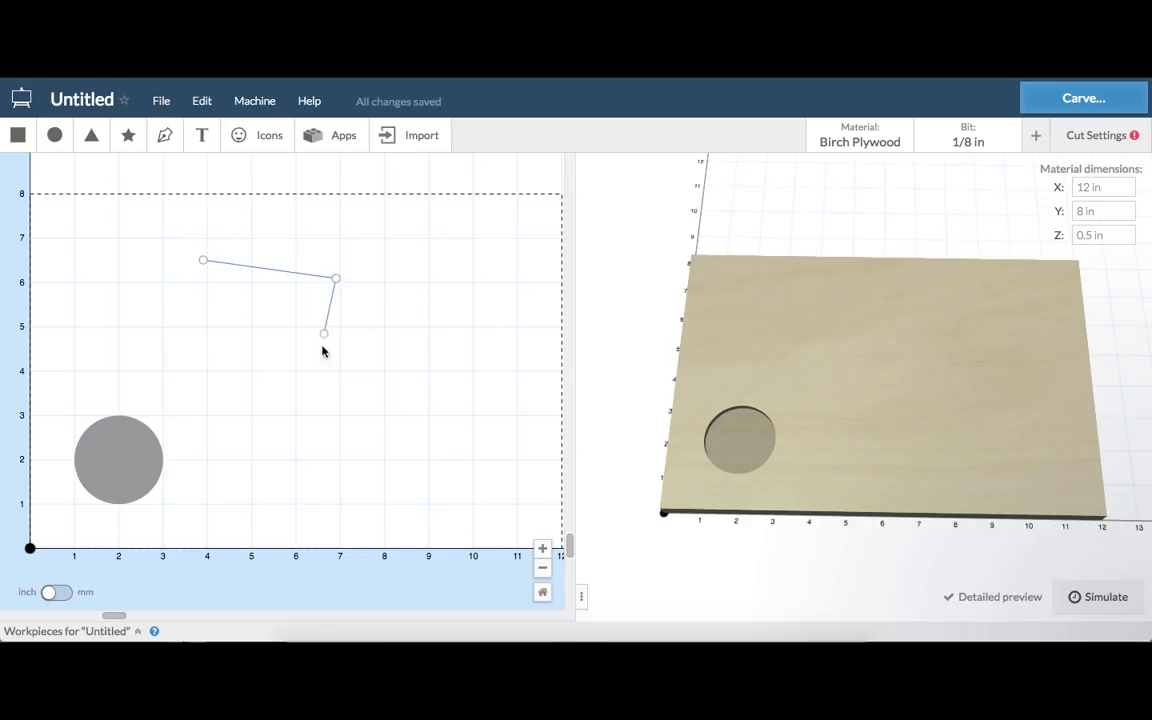
left_click(250, 327)
left_click(204, 261)
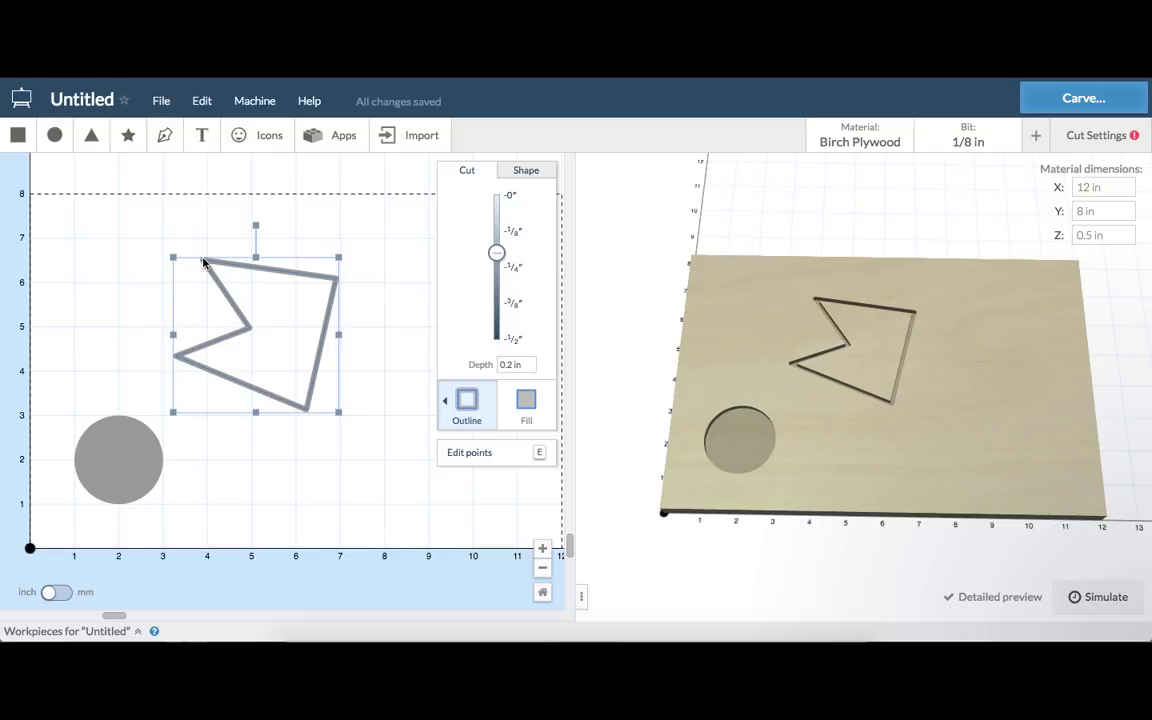
Step: Edit the pen shape's points: raise the upper-right corner, make it curved and bend the adjoining edge inward
key("e")
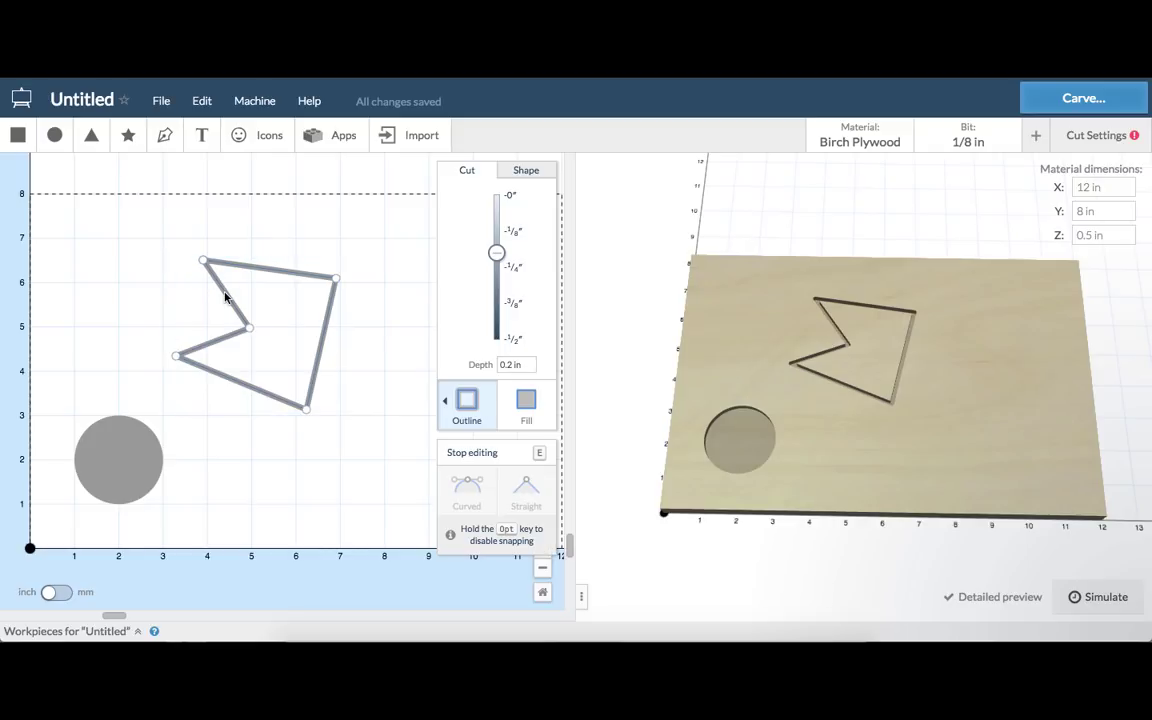
left_click_drag(335, 278, 337, 209)
left_click(461, 489)
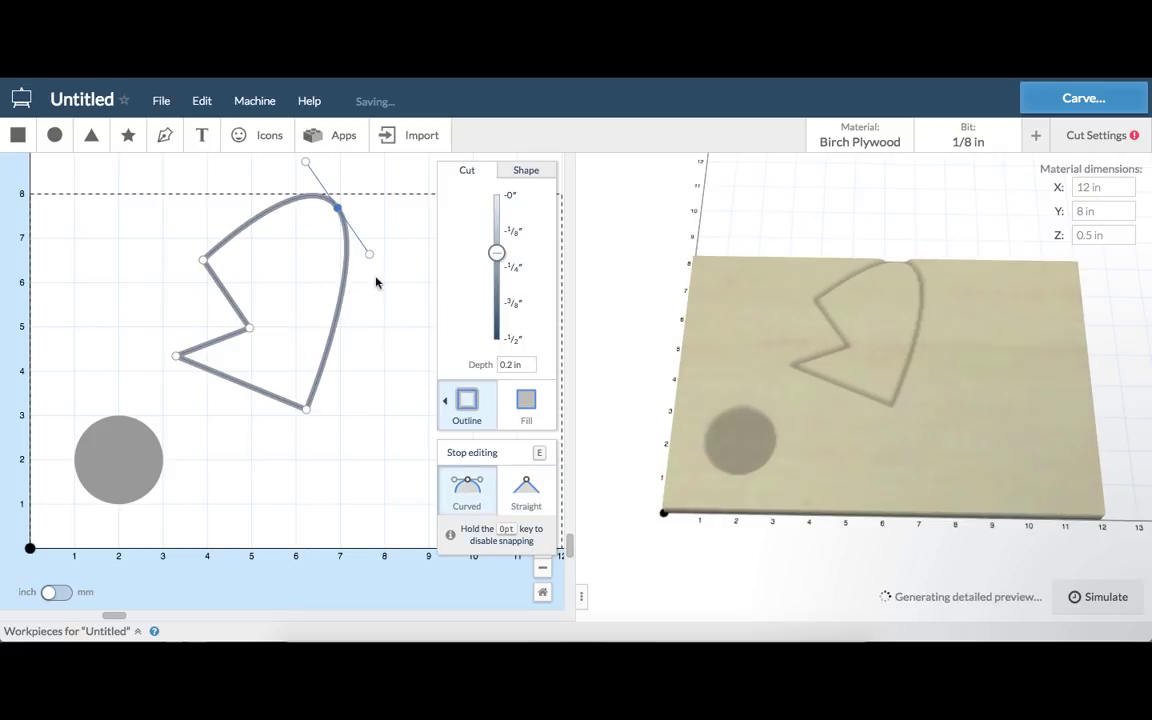
left_click_drag(367, 251, 265, 301)
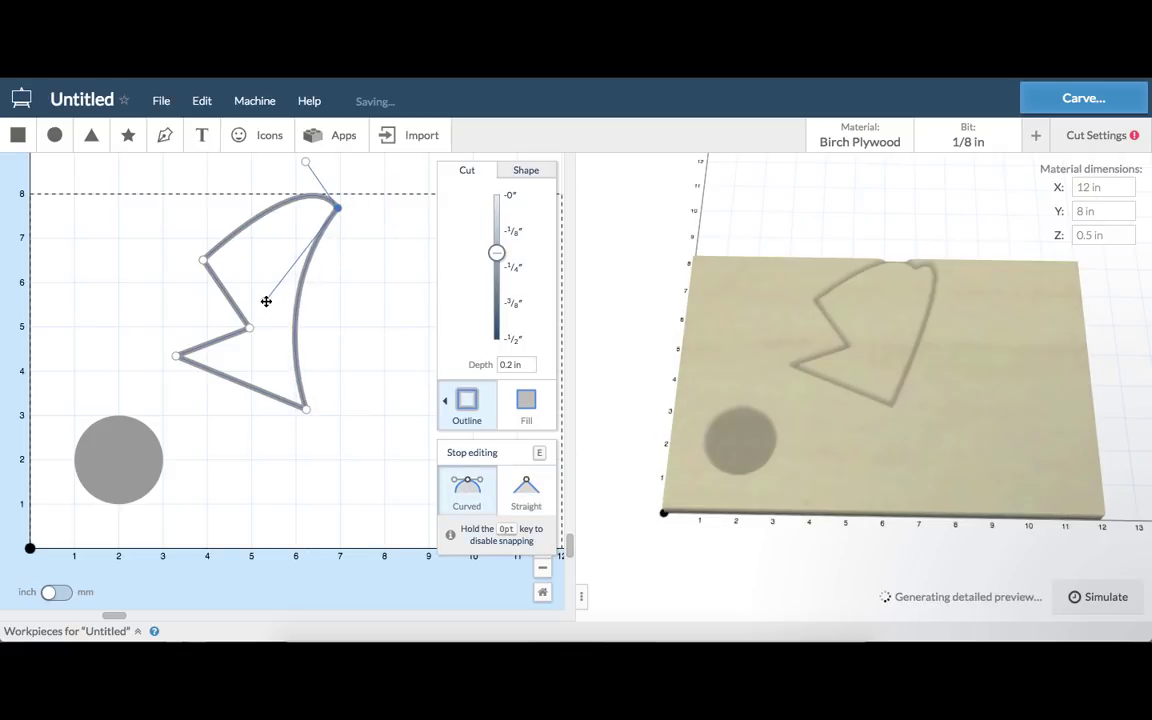
key("e")
left_click(392, 300)
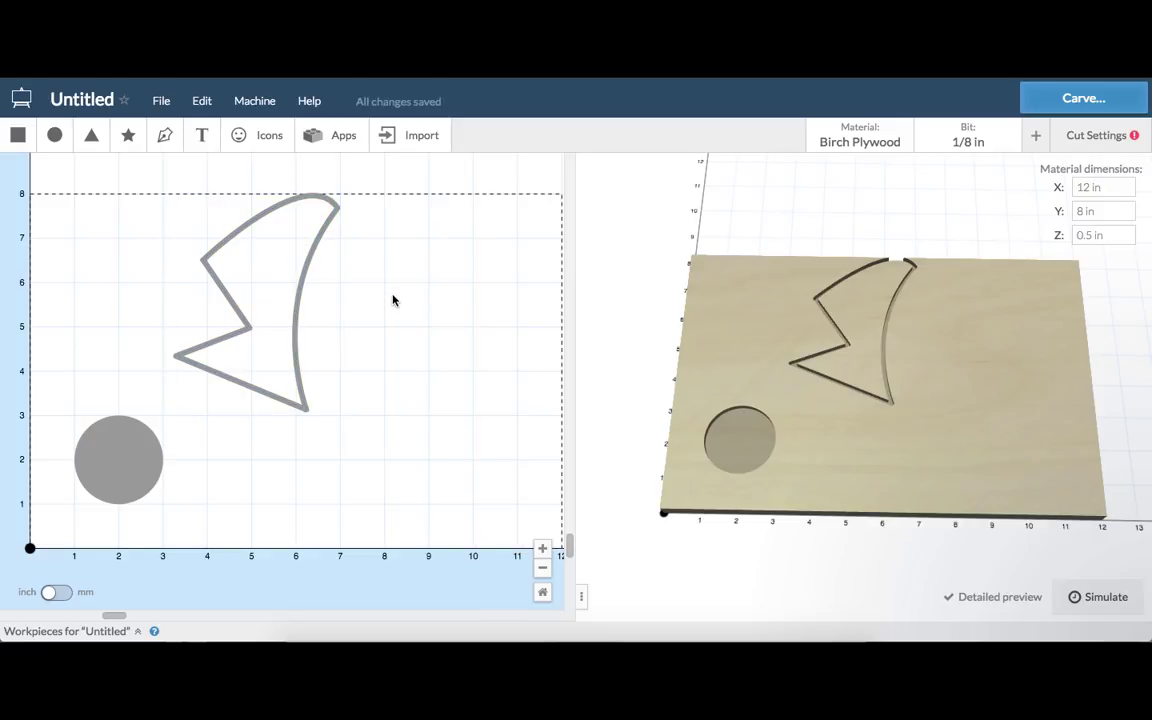
Step: Delete the pen-drawn shape, leaving only the circle in the design
left_click(307, 264)
key("Delete")
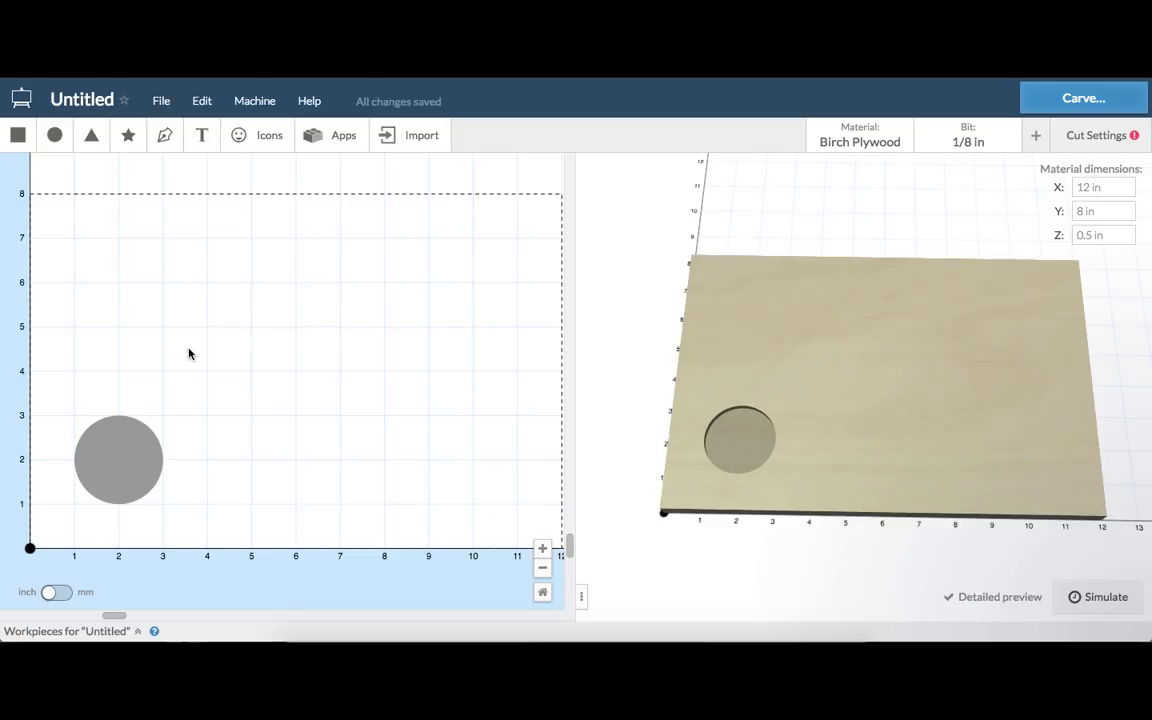
Step: Enlarge the circle to about 6 in tall and stretch it slightly wider, to about 6.2 in
left_click(143, 421)
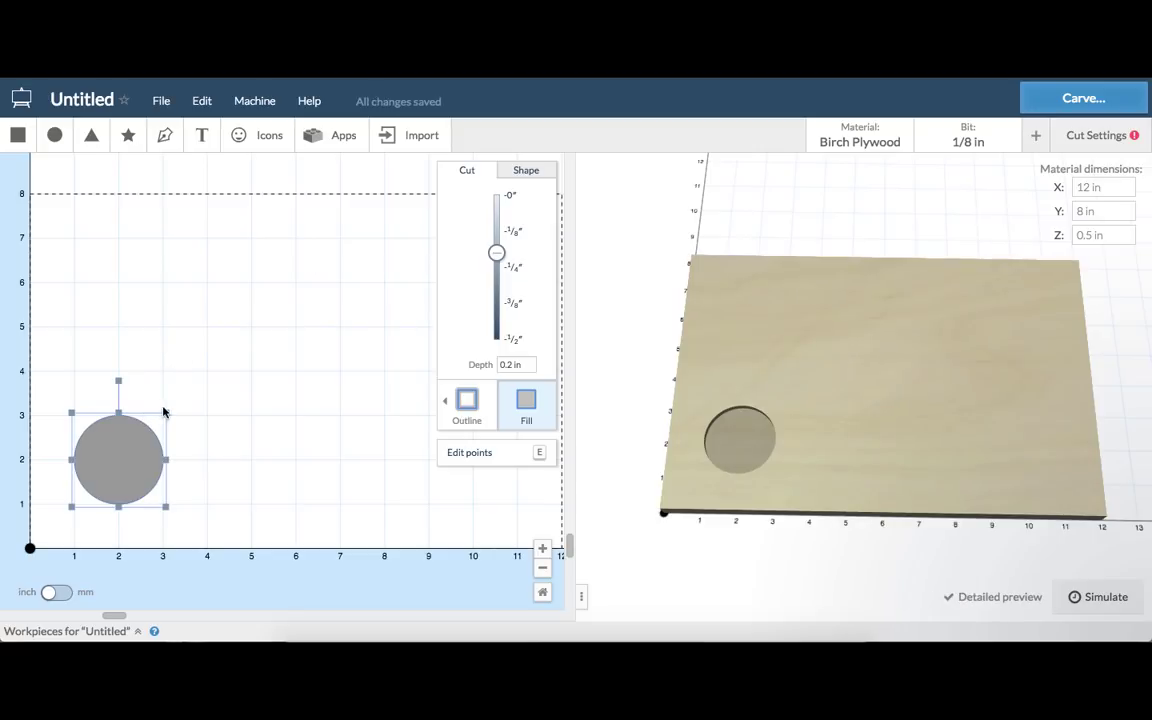
left_click_drag(165, 411, 382, 267)
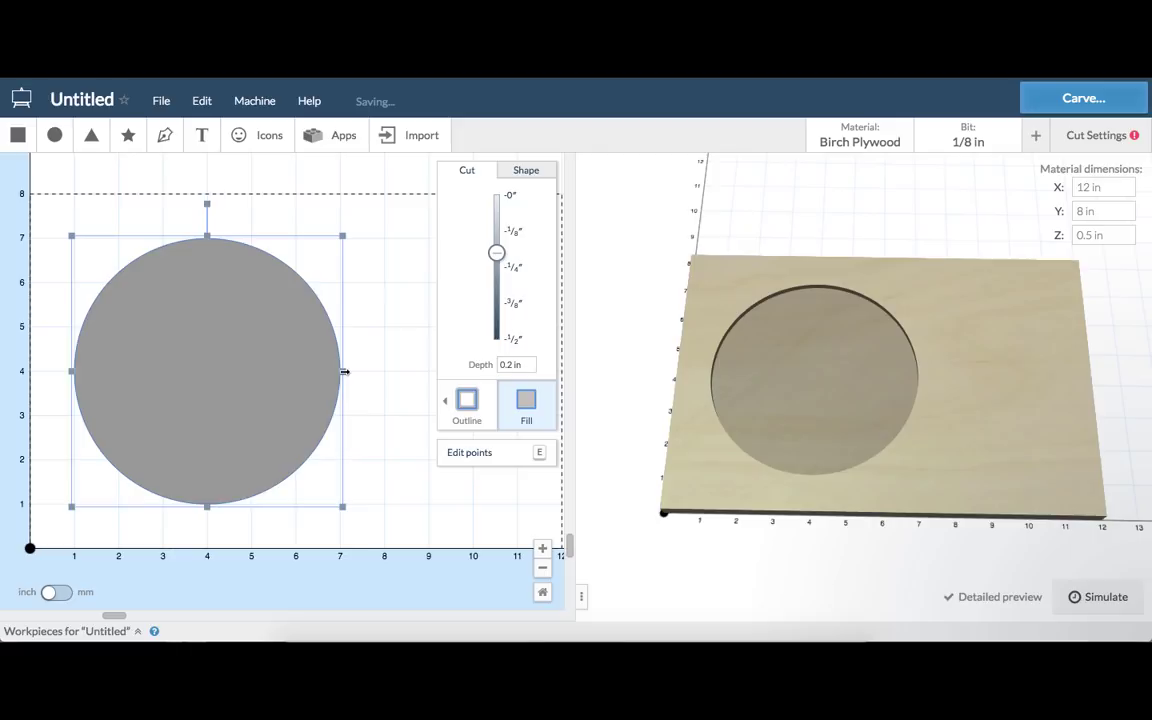
mouse_move(342, 367)
left_mouse_down()
mouse_move(419, 360)
mouse_move(354, 352)
left_mouse_up()
left_click(290, 195)
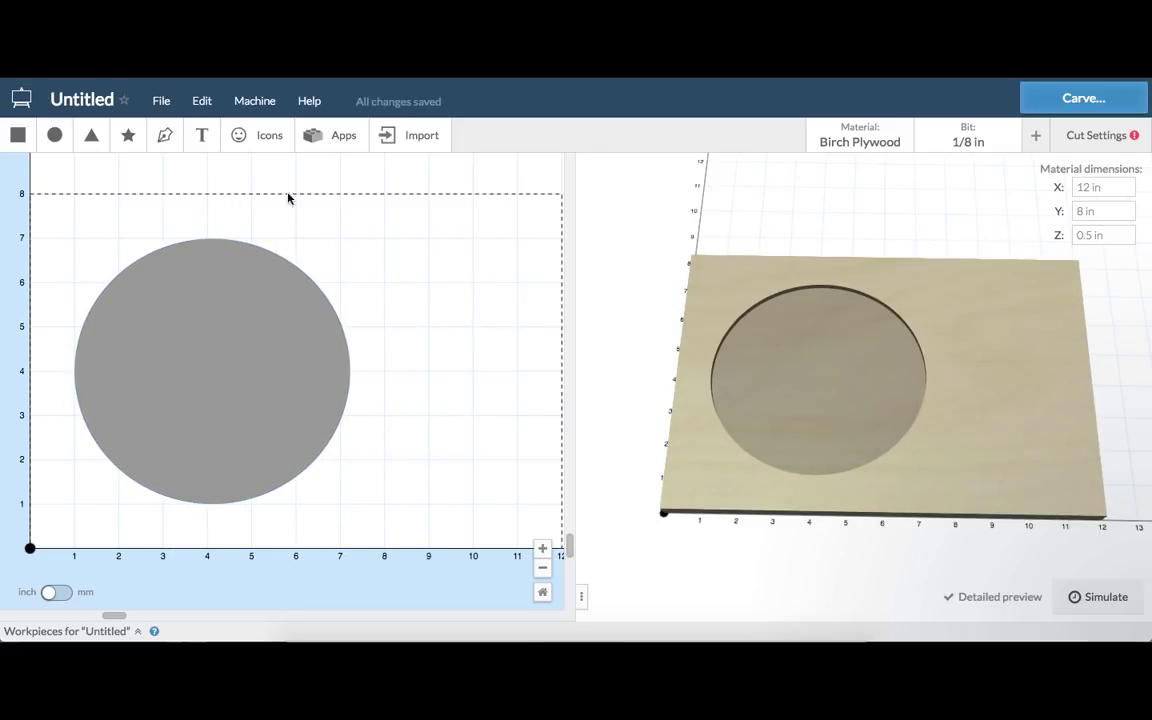
Step: Add text in the Bemio font and replace the placeholder word with a short first name in capitals
left_click(203, 137)
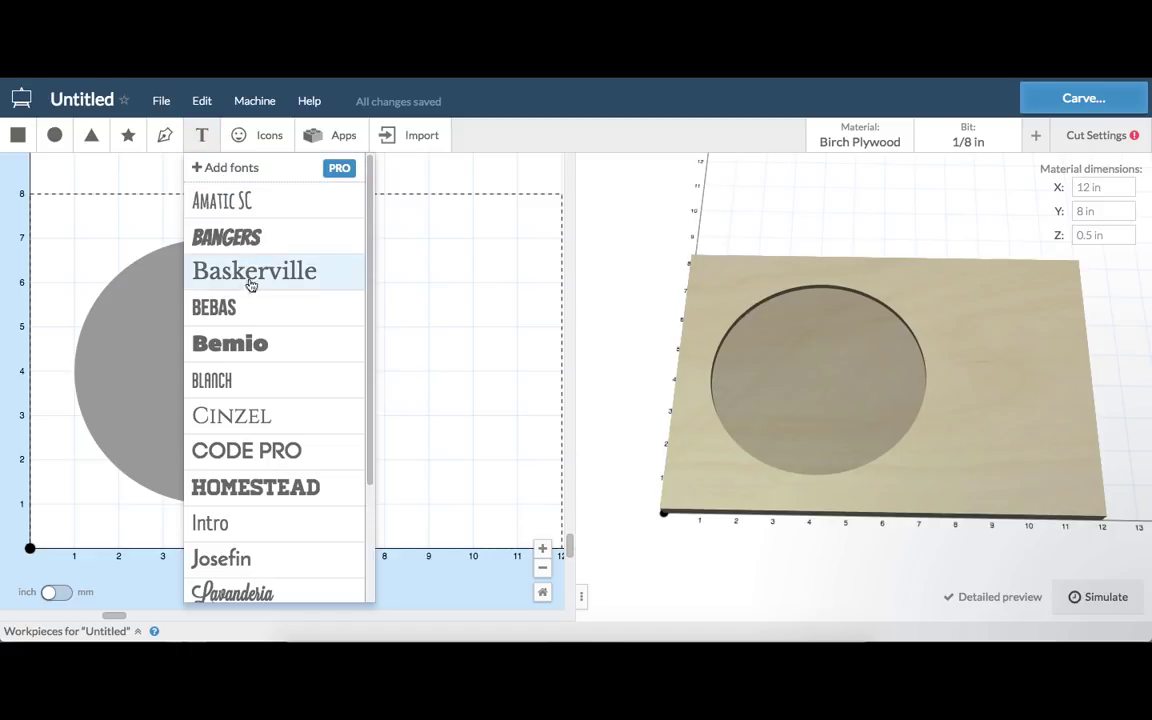
scroll(271, 391, "down", 4)
scroll(272, 392, "down", 1)
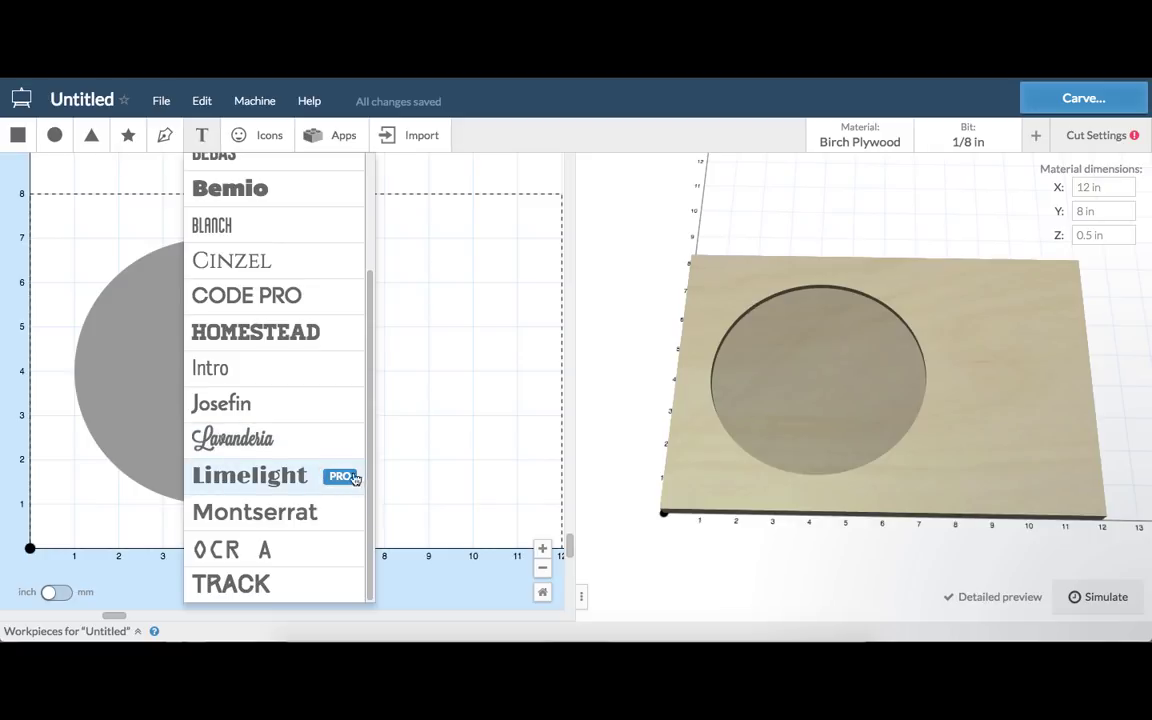
scroll(245, 398, "up", 1)
scroll(245, 398, "up", 2)
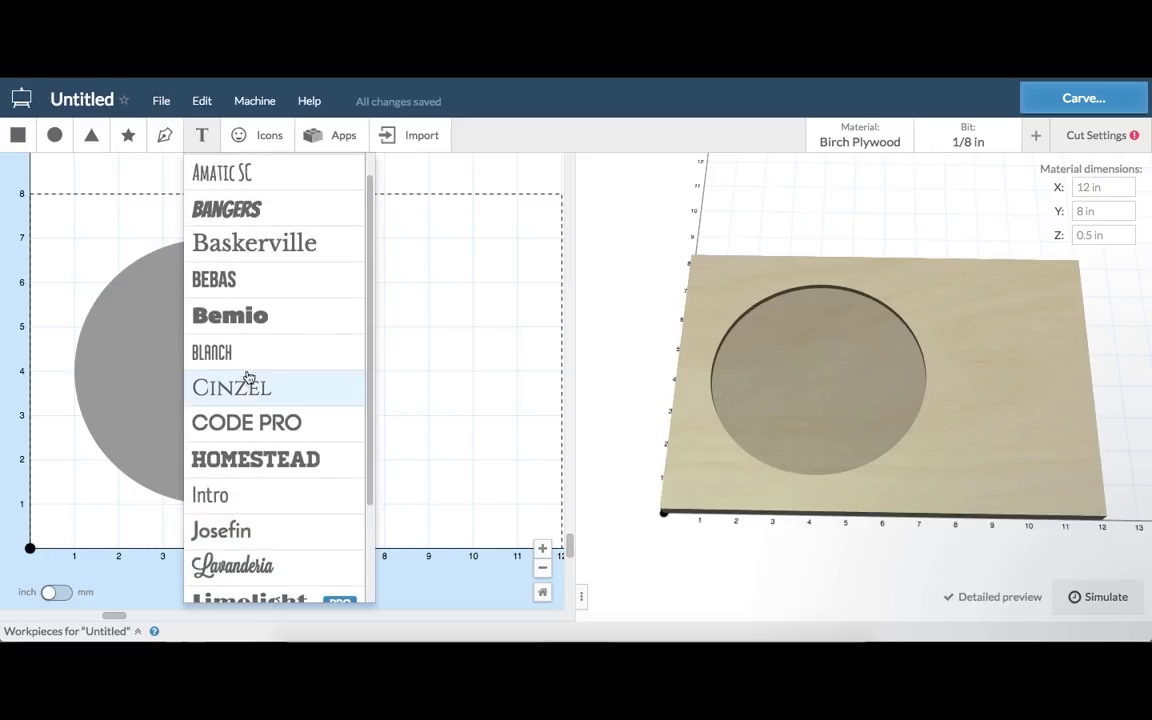
left_click(258, 316)
left_click_drag(139, 483, 110, 524)
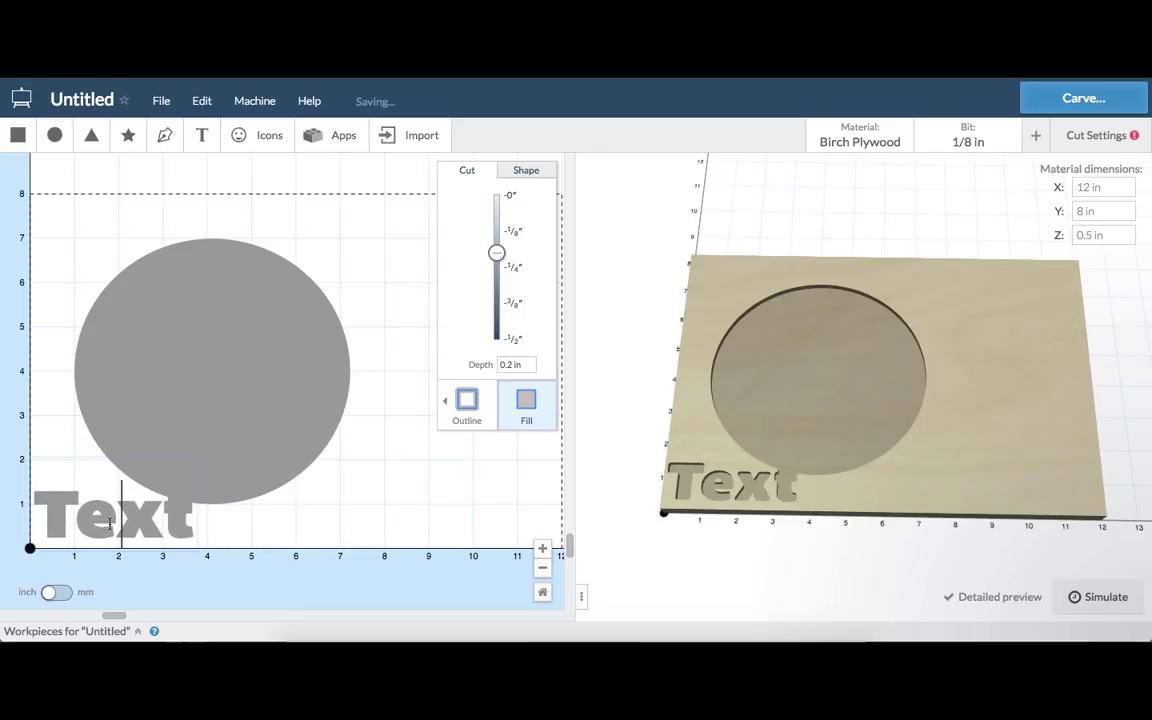
left_click(110, 524)
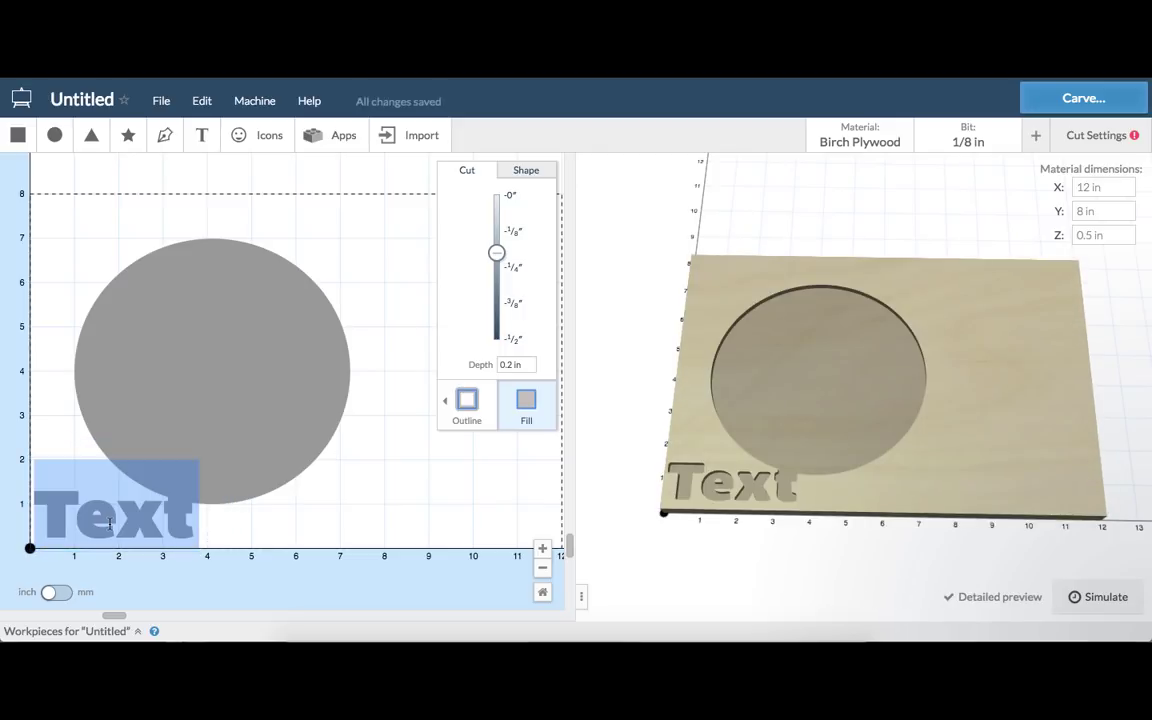
type("SAM")
Step: Enlarge the text to about the circle's width and place it across the circle's lower edge
left_click_drag(196, 464, 334, 380)
left_click_drag(301, 489, 342, 519)
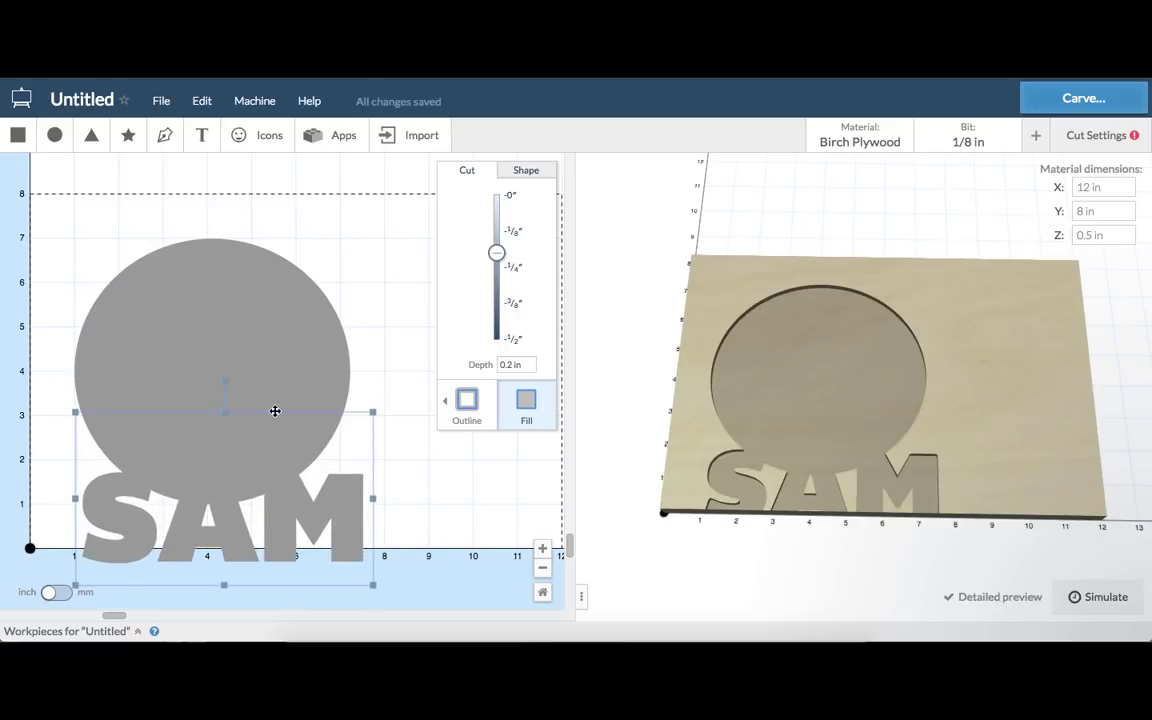
Step: Move the circle and text together up and right to fit on the board, and align their centers horizontally
left_click_drag(62, 316, 257, 550)
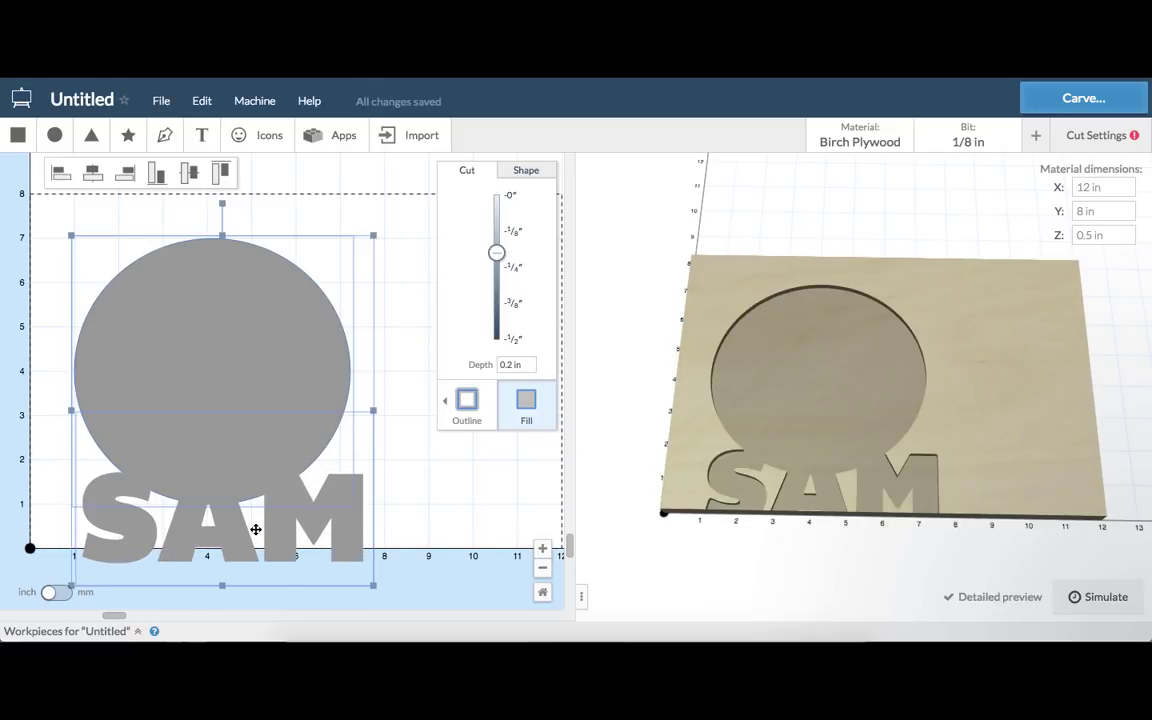
left_click_drag(228, 445, 282, 467)
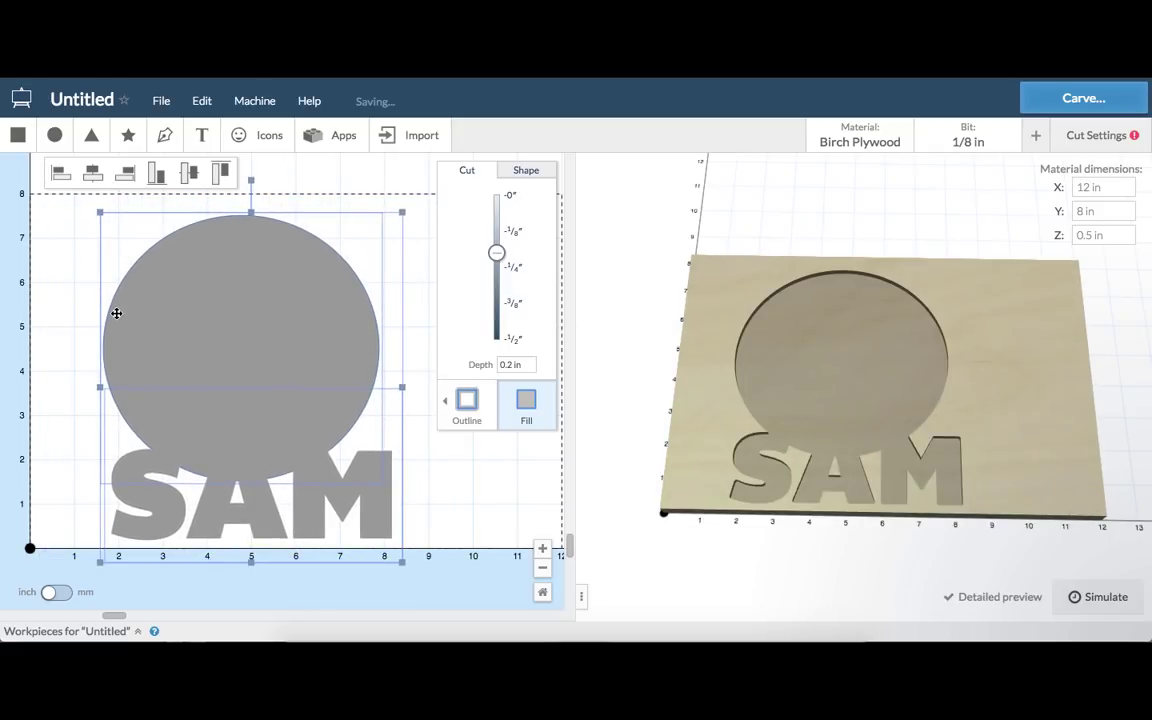
left_click(93, 173)
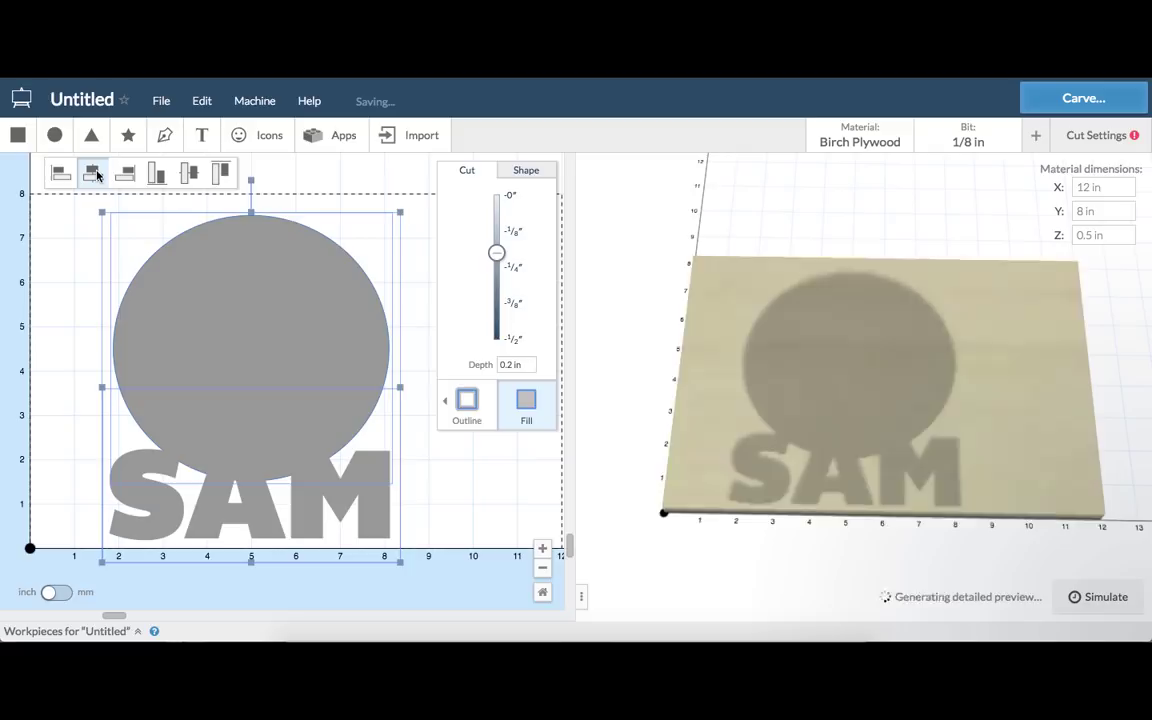
left_click(83, 293)
Step: Try an outline cut on the circle, and set it back to a fill cut
left_click(327, 329)
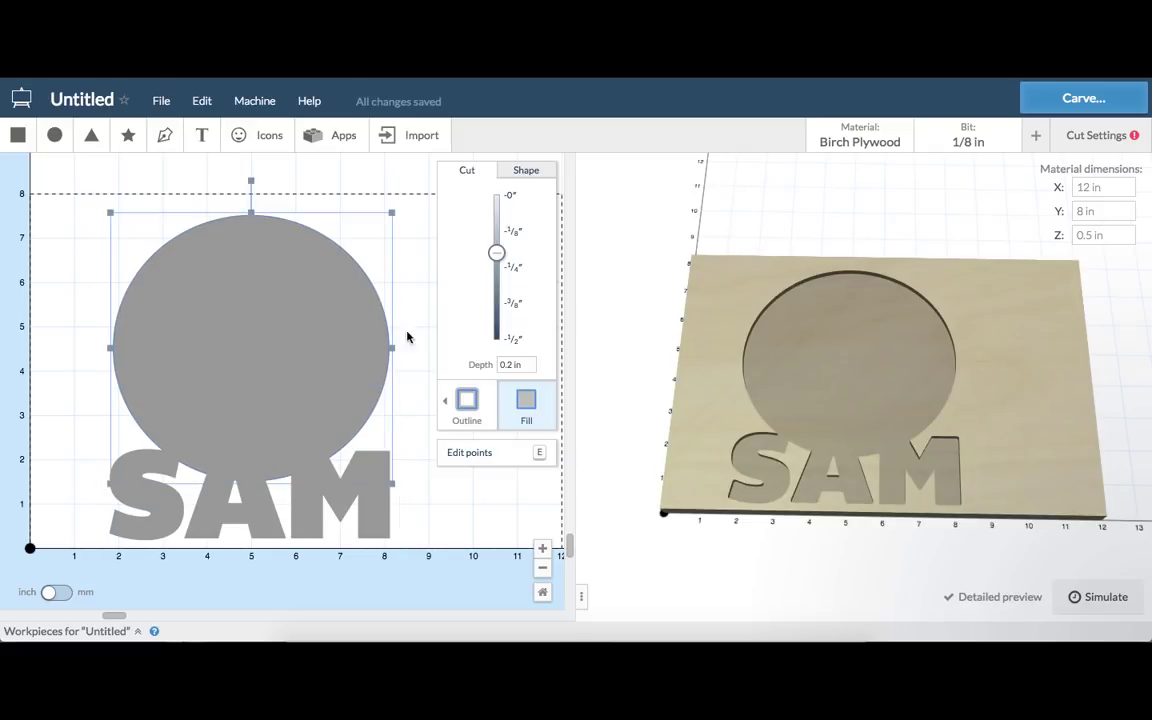
left_click(467, 405)
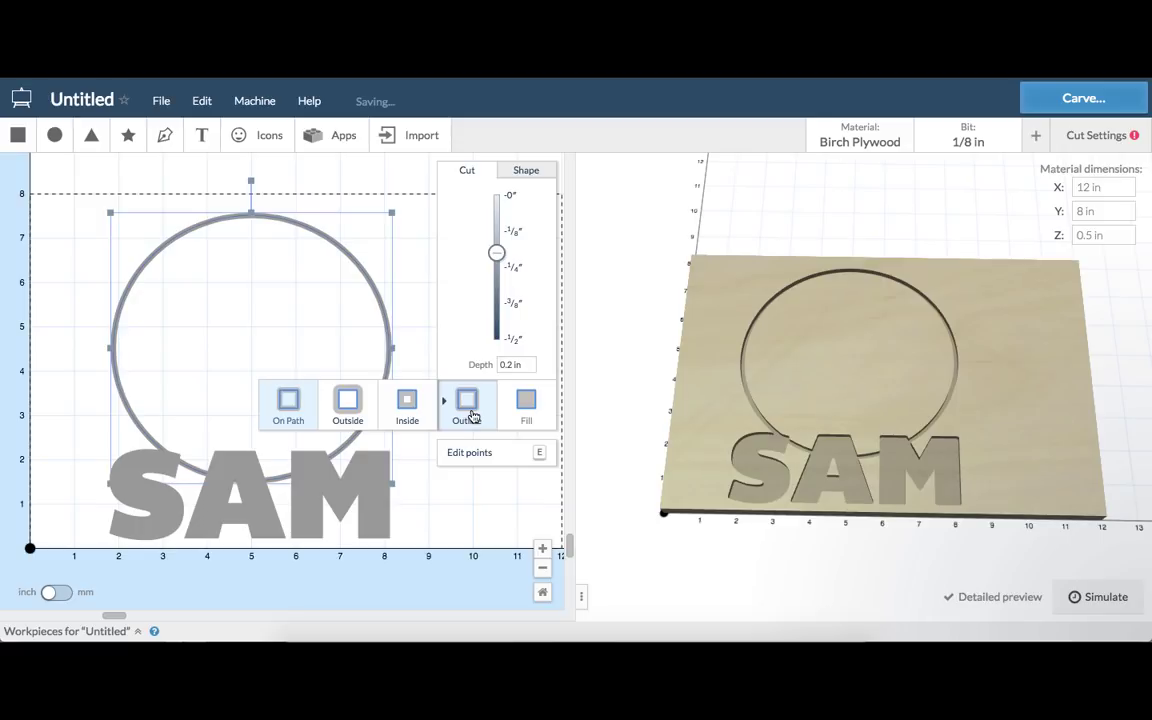
left_click(541, 418)
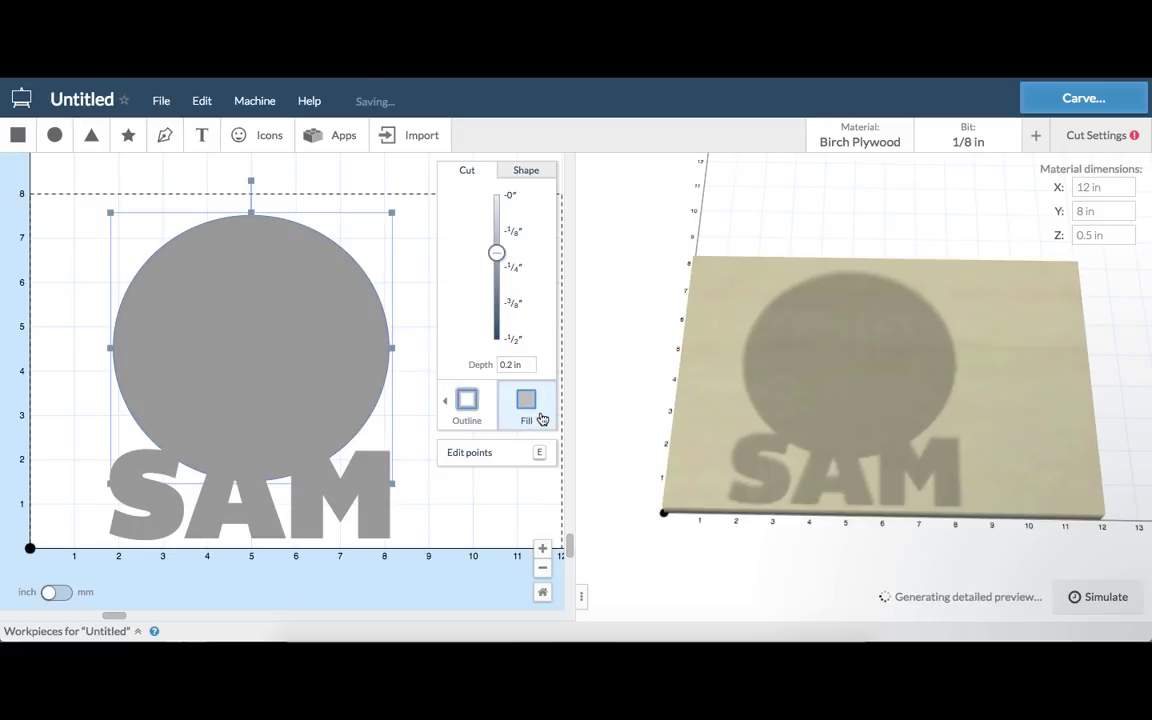
Step: Try an outline cut on the text, and set it back to a fill cut
left_click(387, 508)
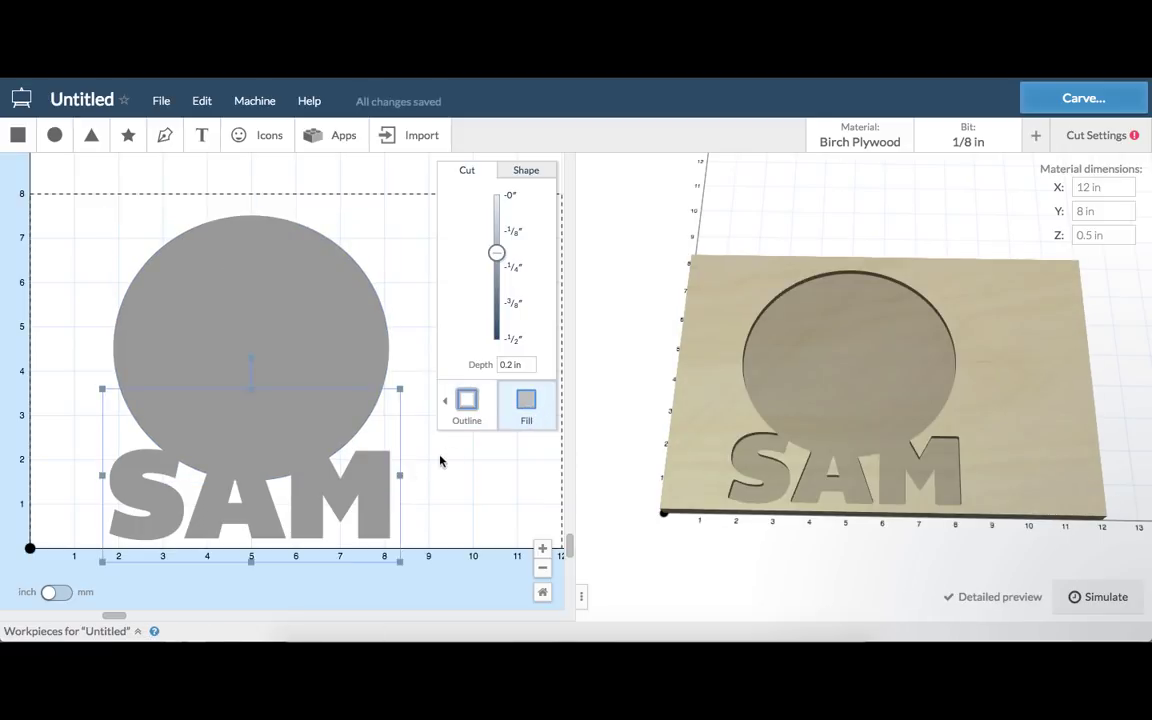
left_click(472, 405)
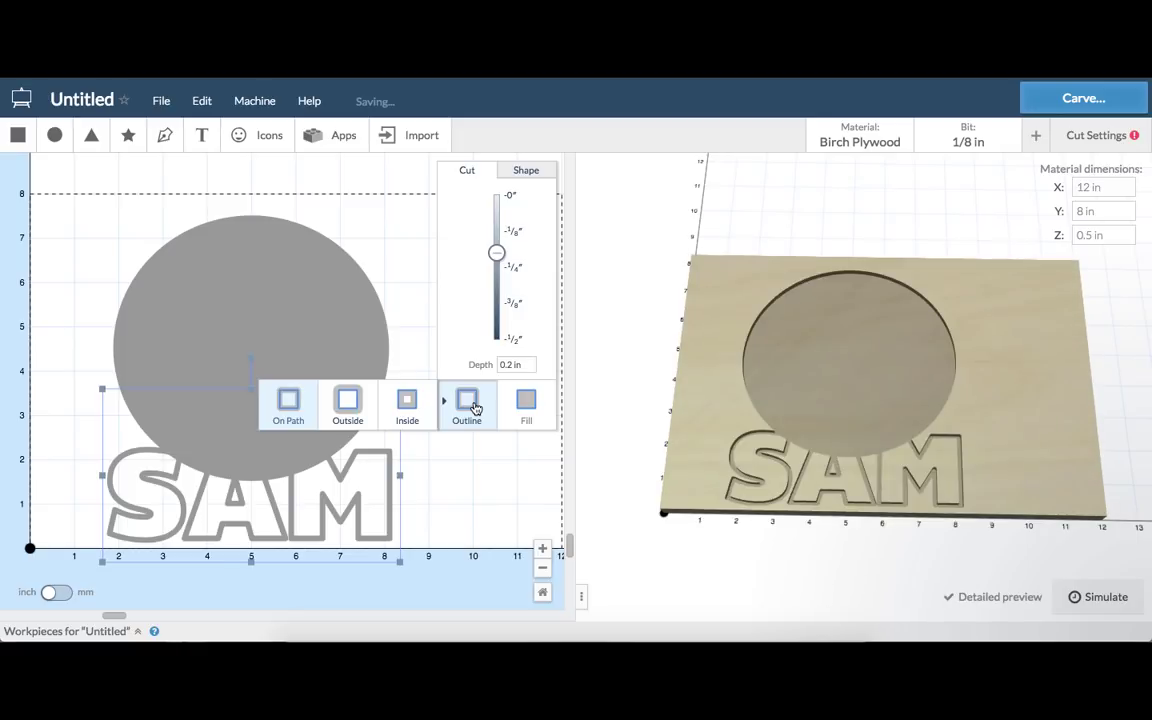
left_click(527, 402)
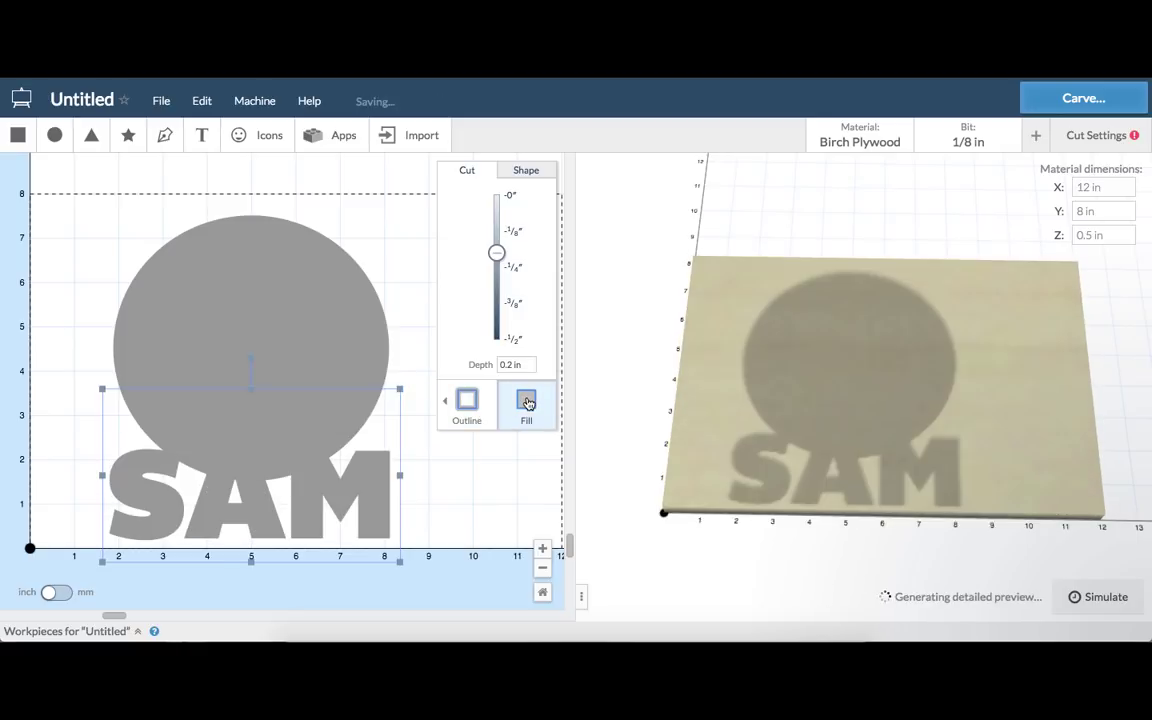
Step: Set the circle's cut depth to about 0.33 in and the text's cut depth to about 0.05 in
left_click(288, 320)
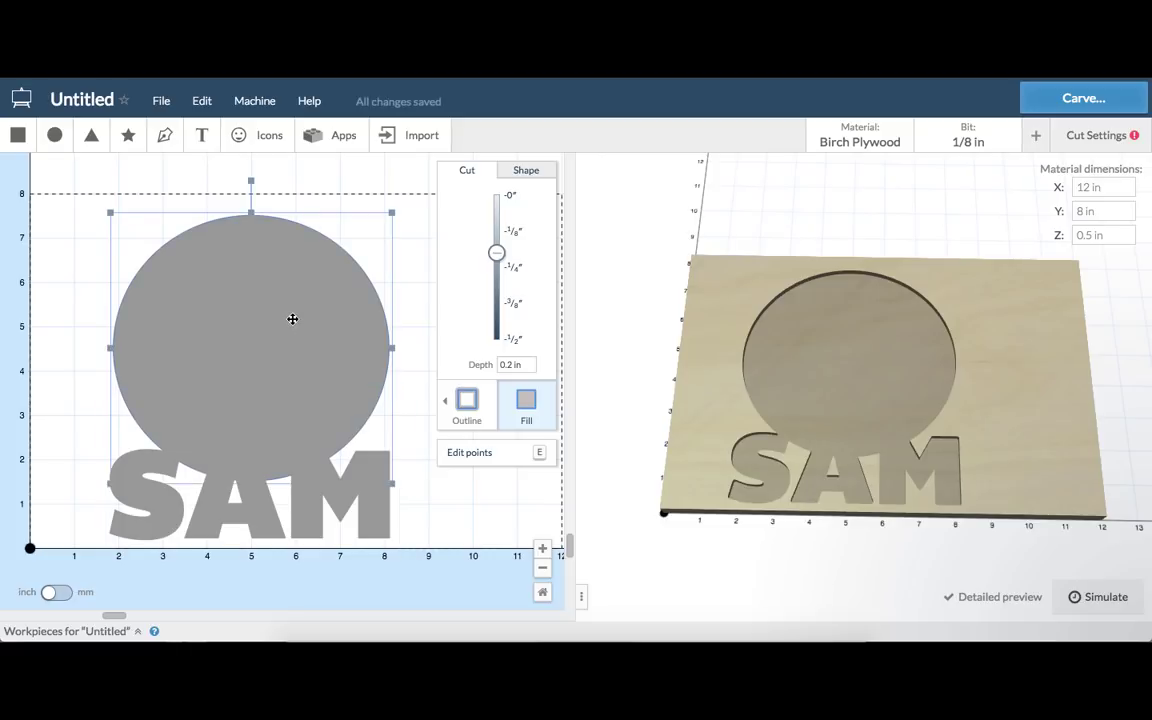
left_click_drag(496, 254, 497, 291)
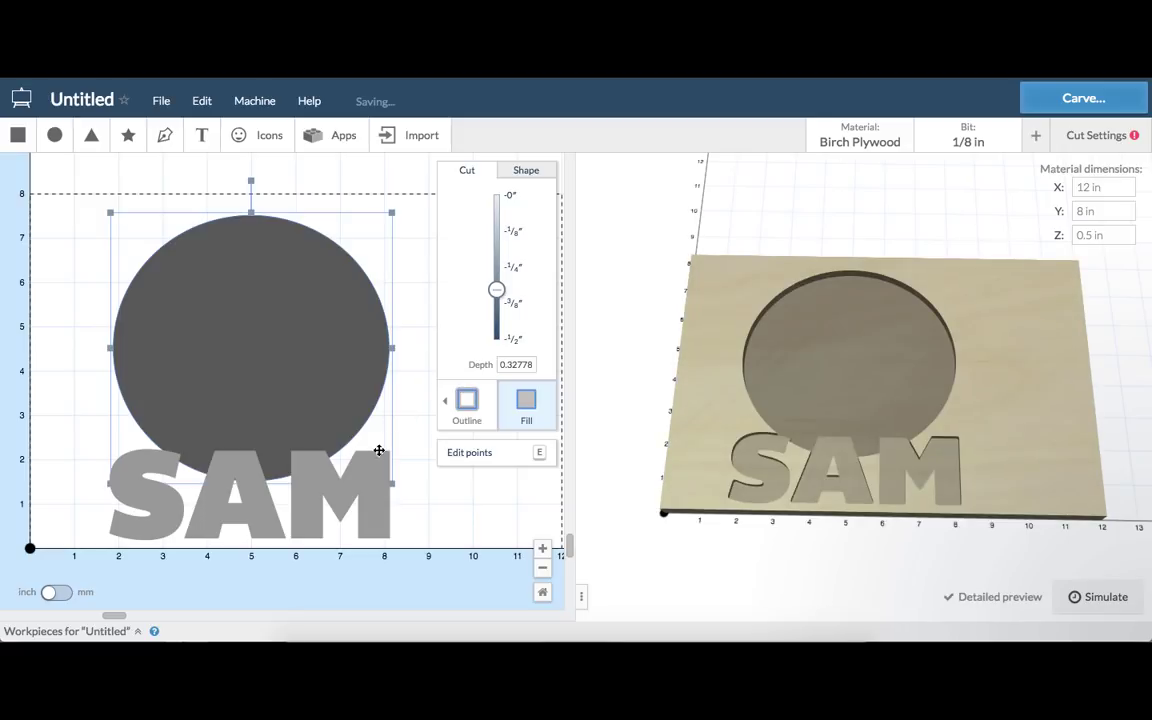
left_click(370, 468)
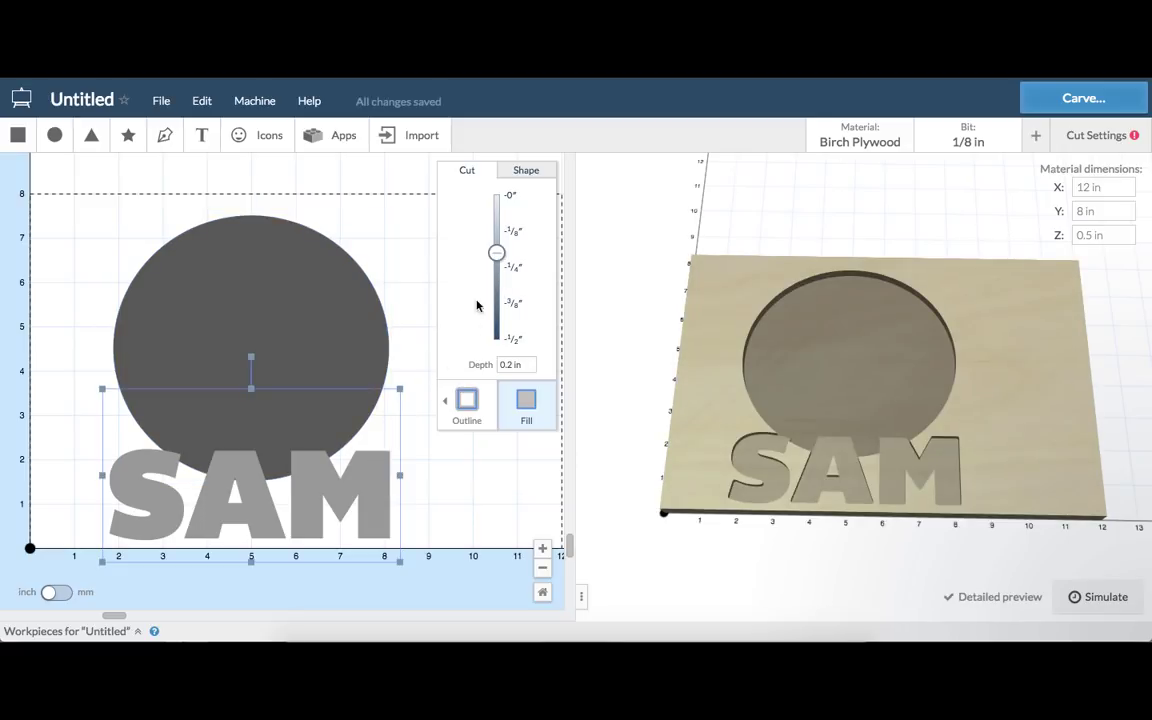
left_click_drag(501, 259, 498, 217)
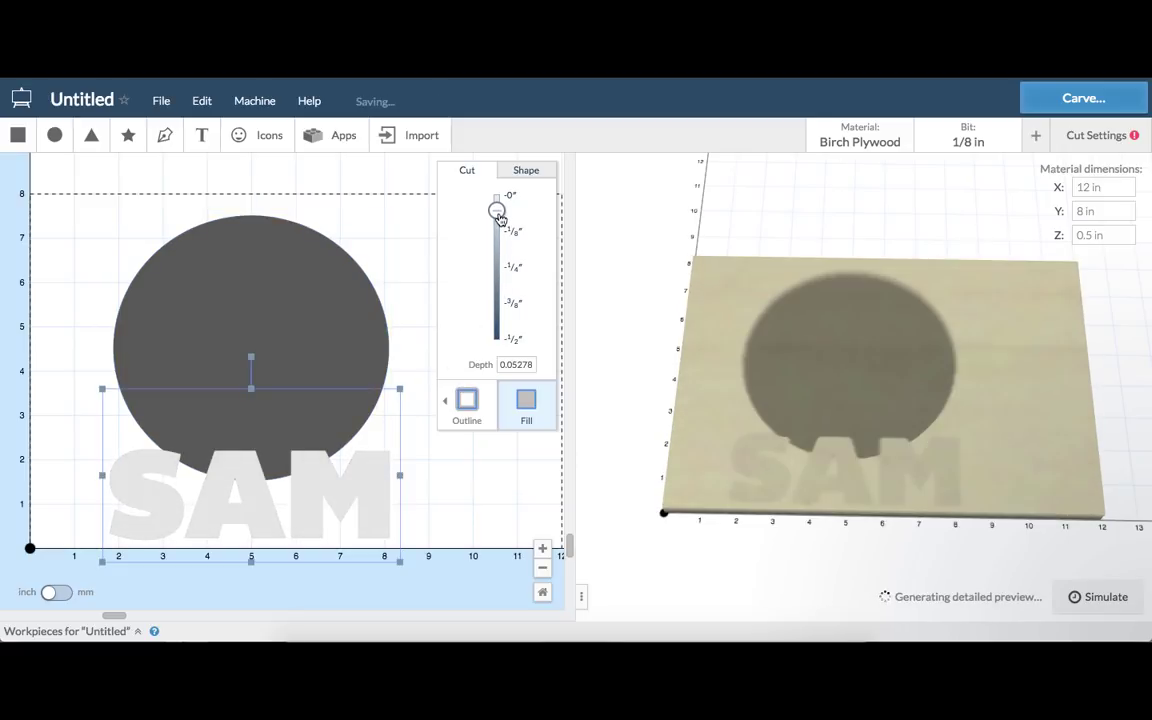
Step: Move the text up across the middle of the circle and set its cut depth to 0
left_click_drag(364, 484, 364, 330)
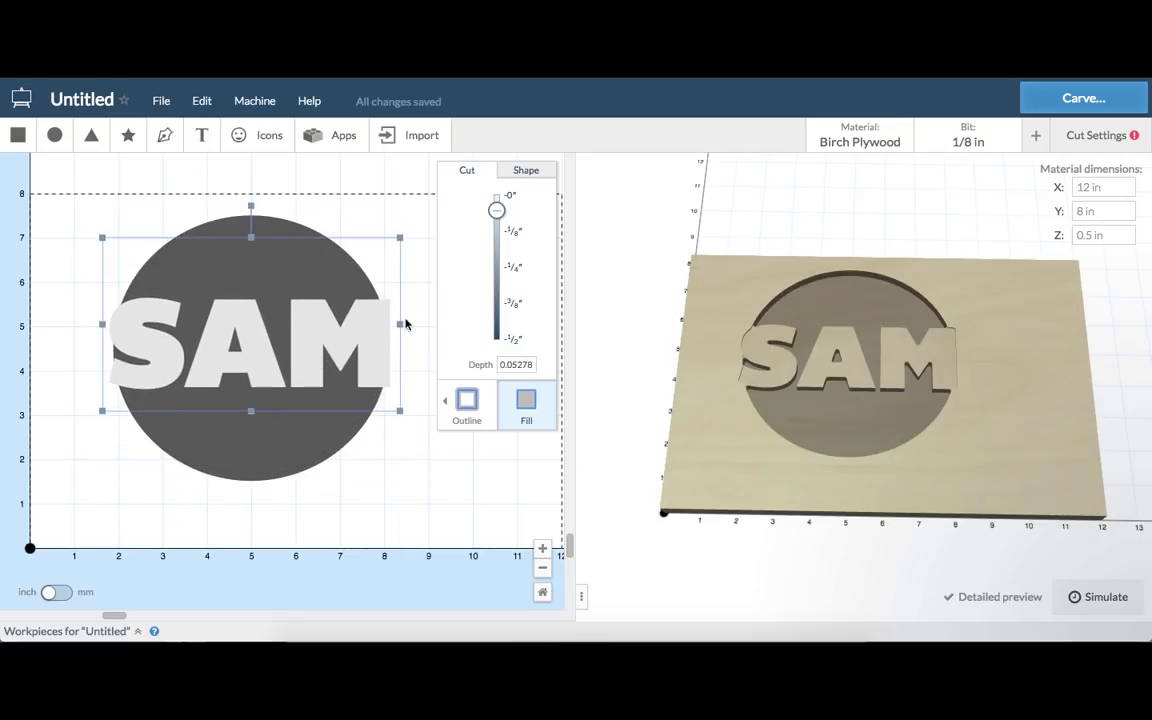
left_click_drag(496, 212, 496, 195)
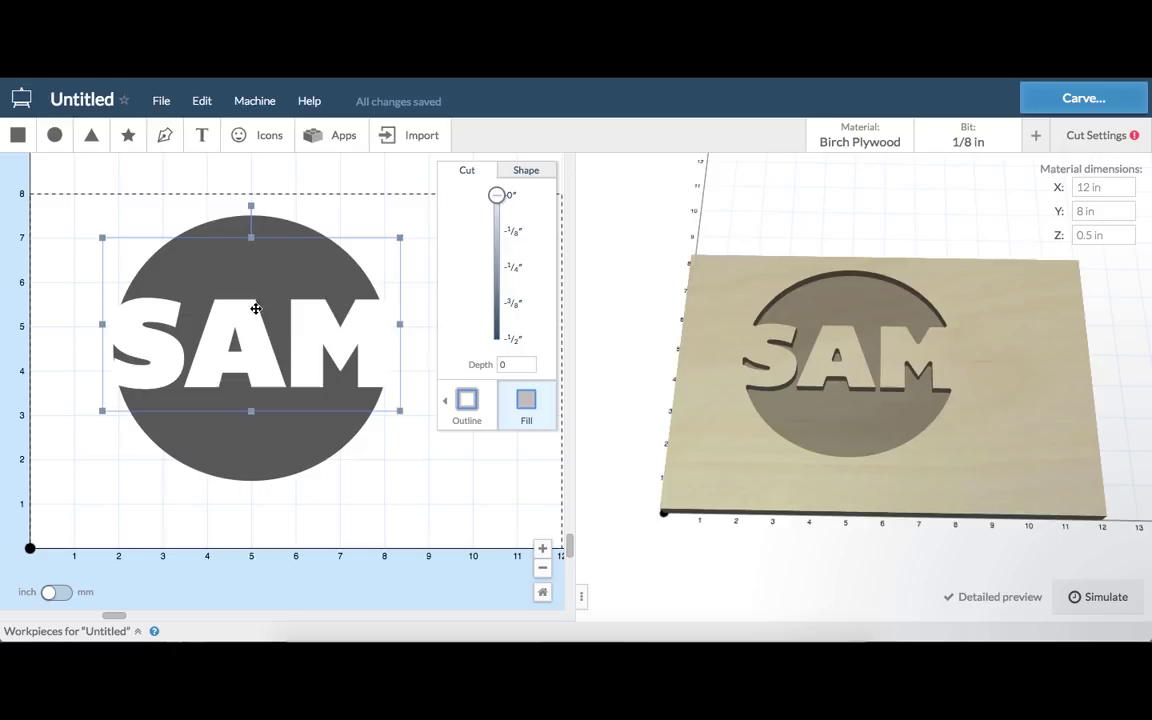
left_click(245, 453)
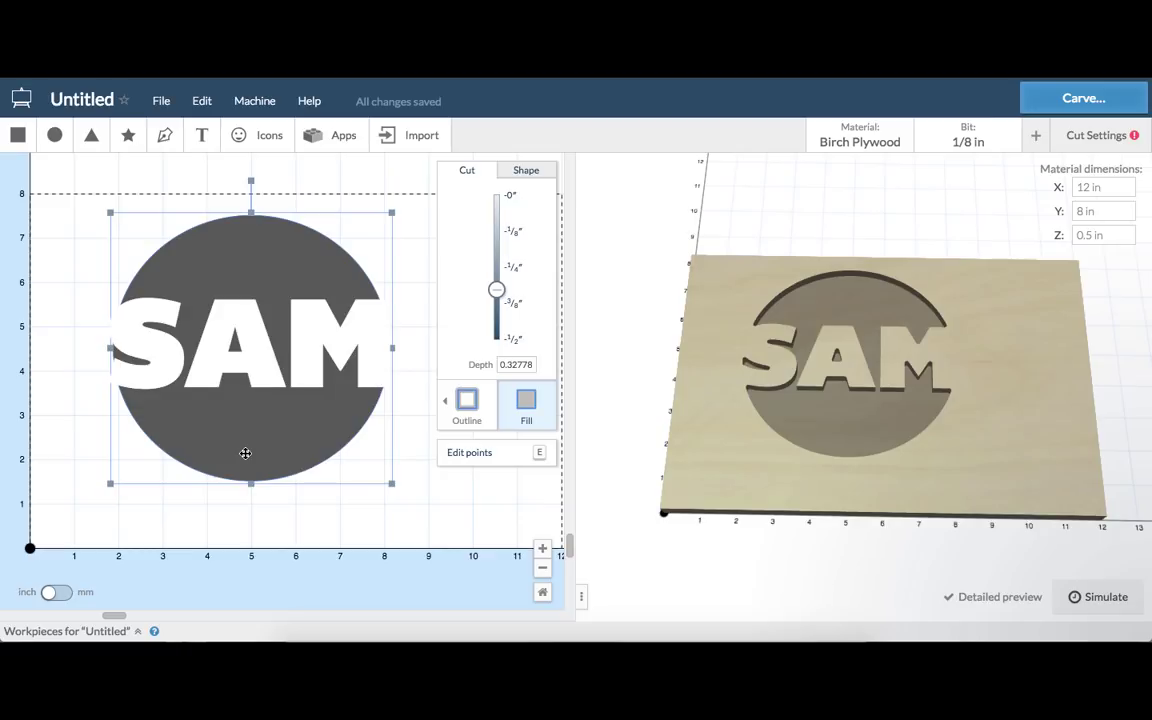
right_click(245, 453)
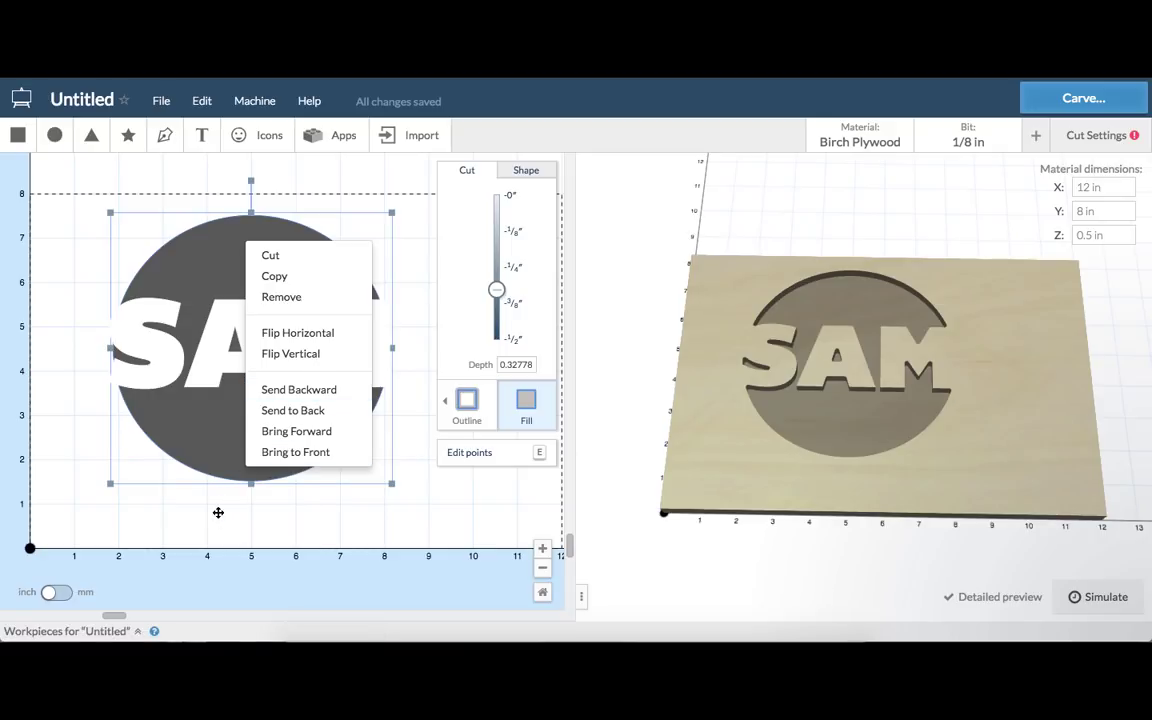
left_click(198, 462)
left_click(200, 102)
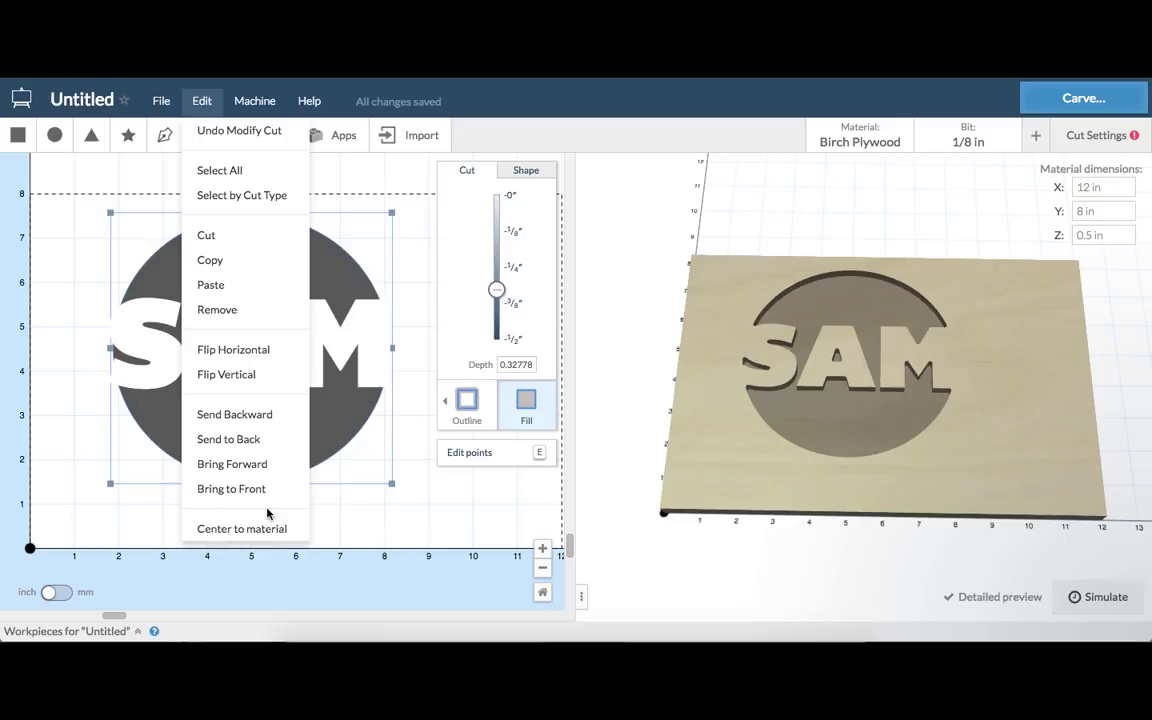
left_click(291, 529)
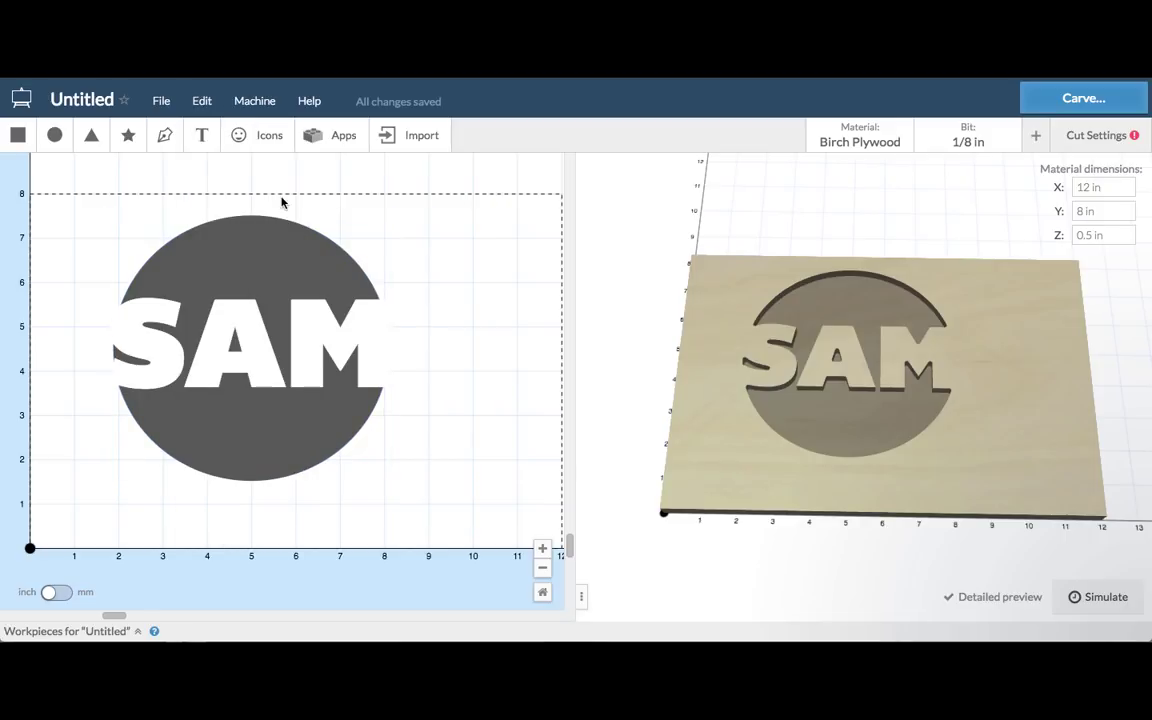
Step: Search the Design Library for TREE and add the palm trees icon to the design
left_click(256, 138)
left_click(301, 149)
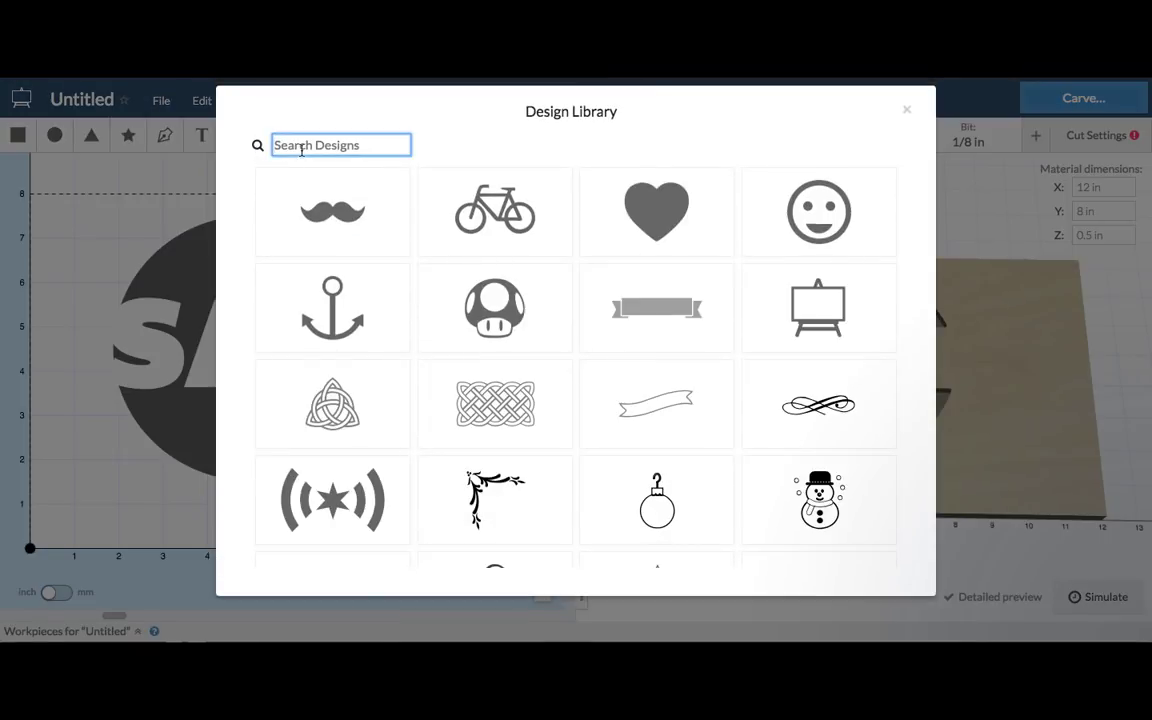
type("TREE")
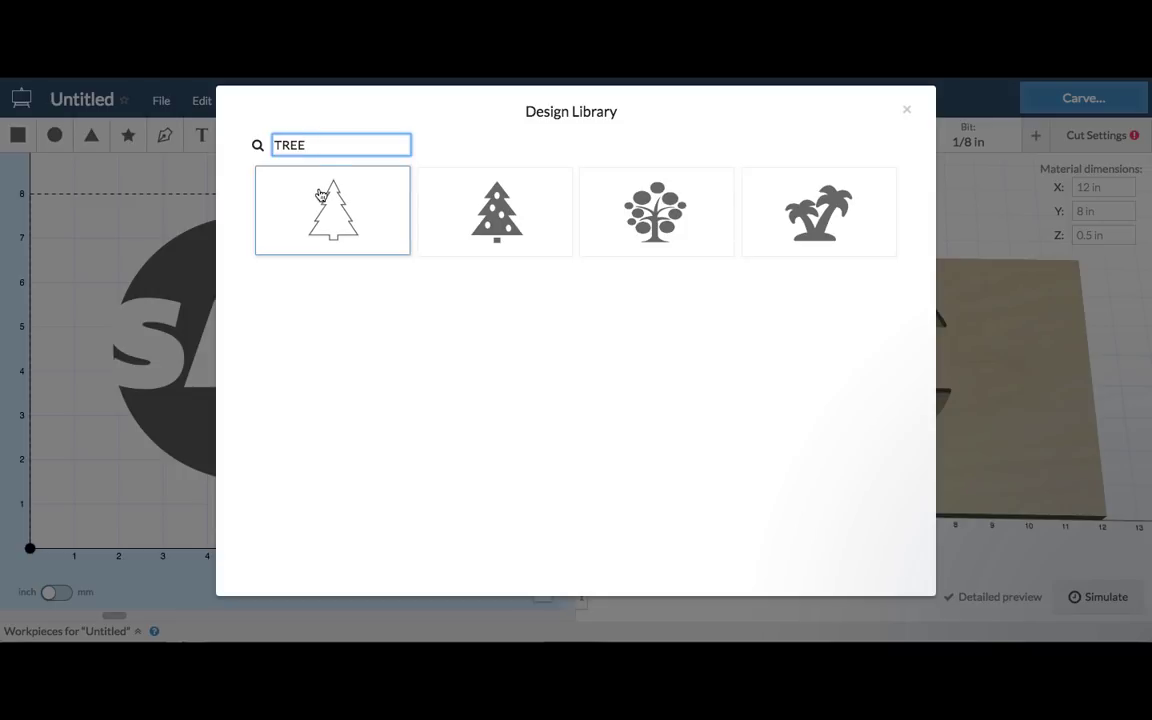
left_click(787, 234)
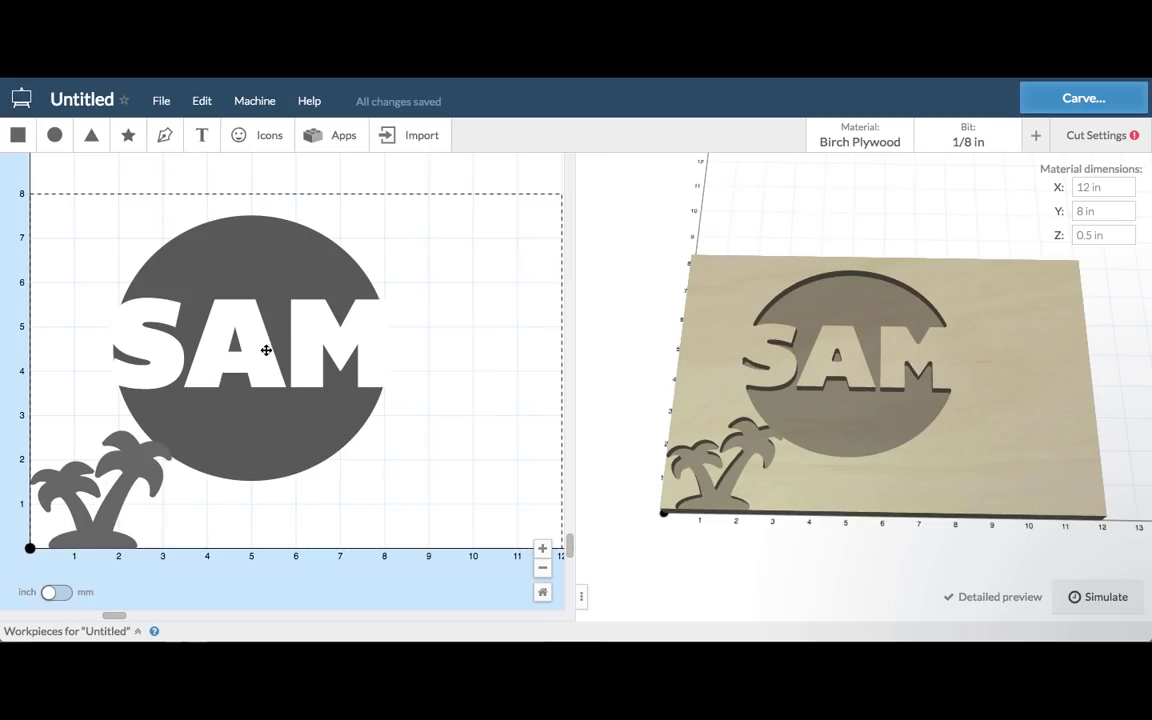
Step: Browse the App Library's generators, tools and utilities, and check which import options are available
left_click(338, 138)
scroll(532, 334, "down", 5)
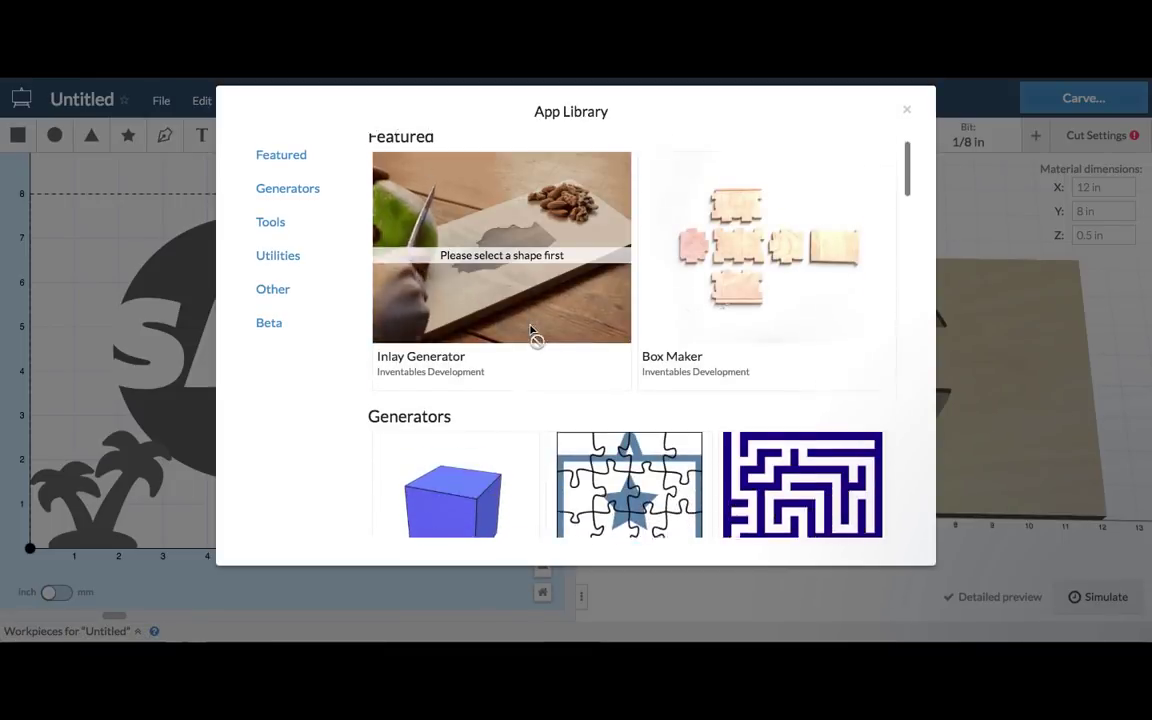
scroll(530, 330, "down", 3)
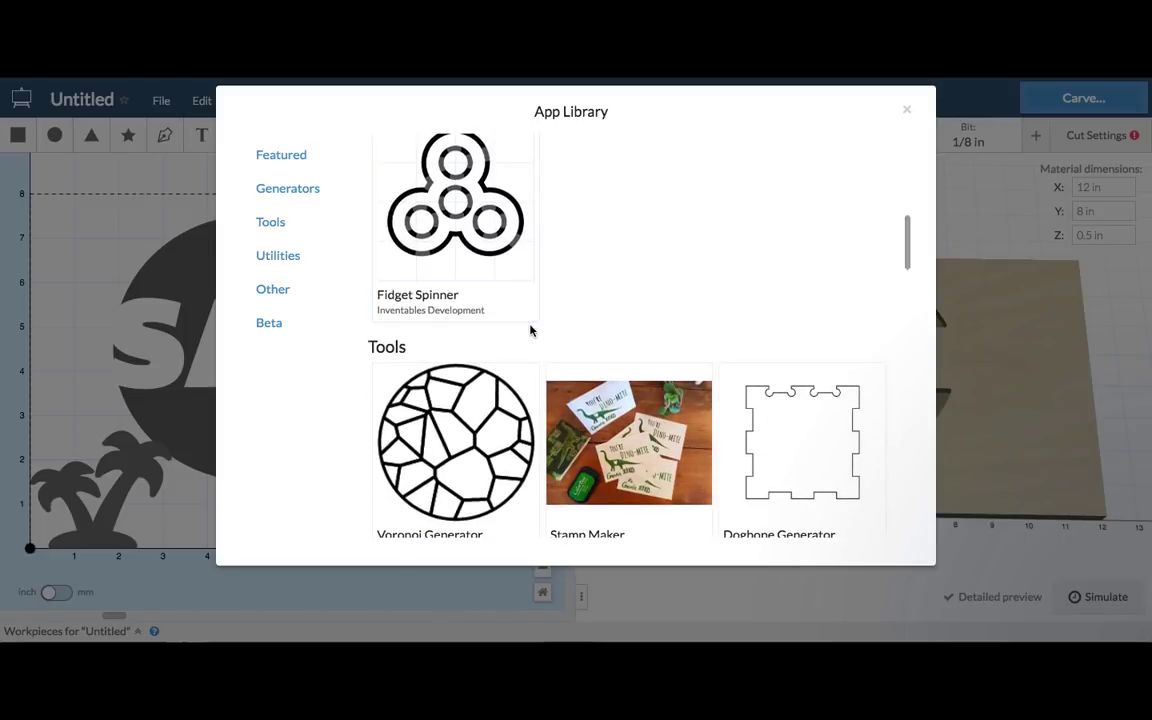
scroll(530, 329, "down", 2)
scroll(530, 332, "down", 2)
scroll(531, 332, "down", 5)
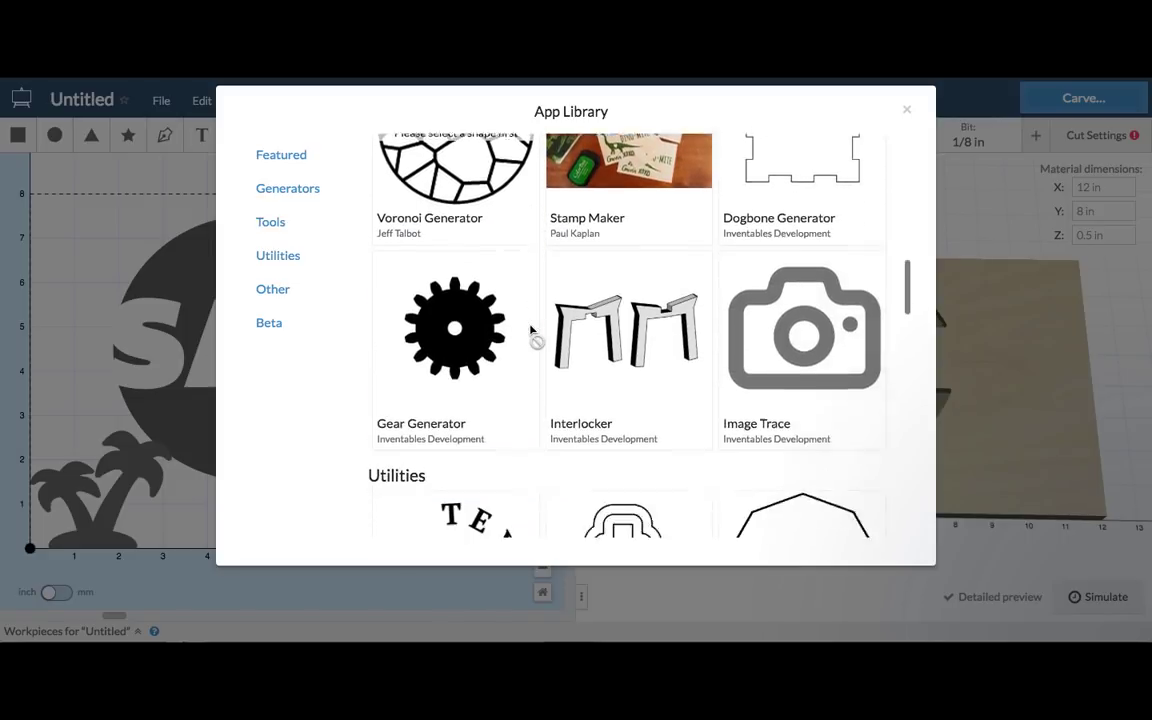
scroll(532, 332, "down", 3)
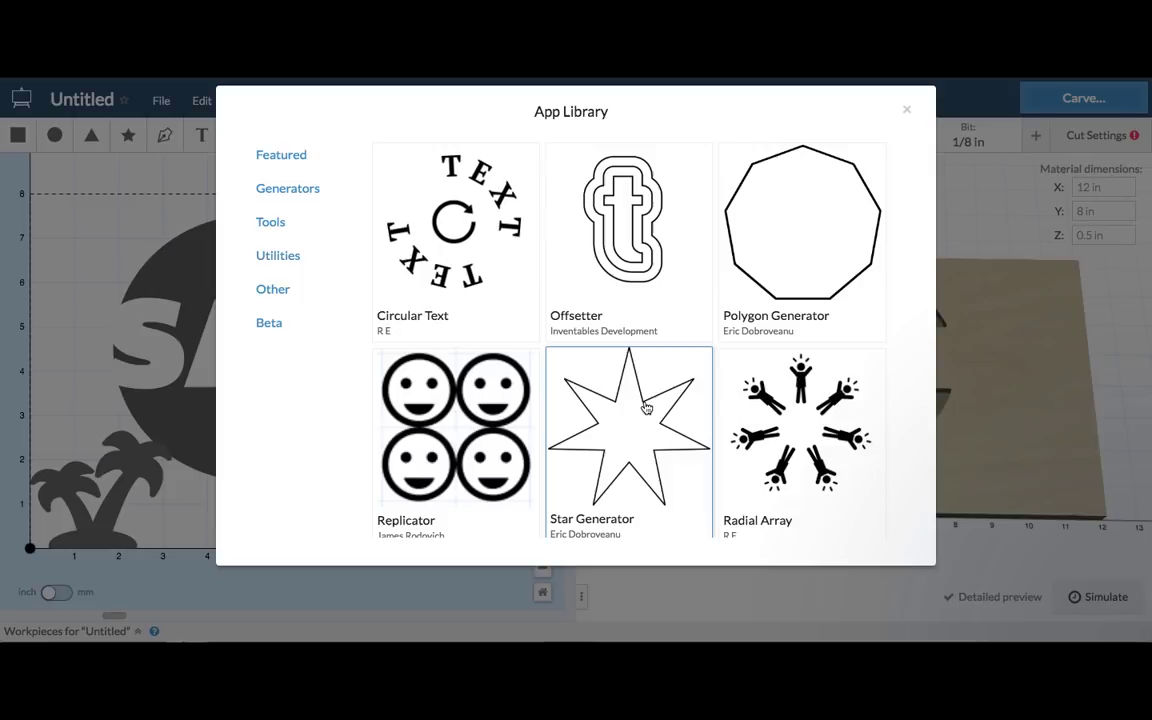
left_click(907, 112)
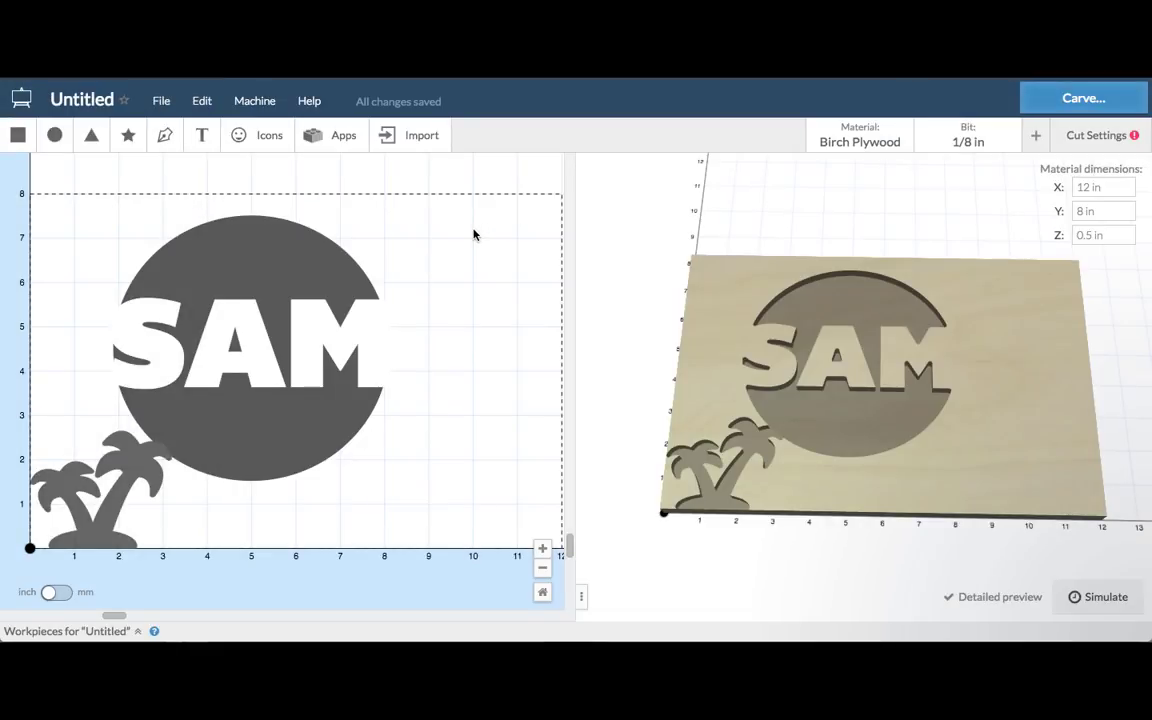
left_click(420, 136)
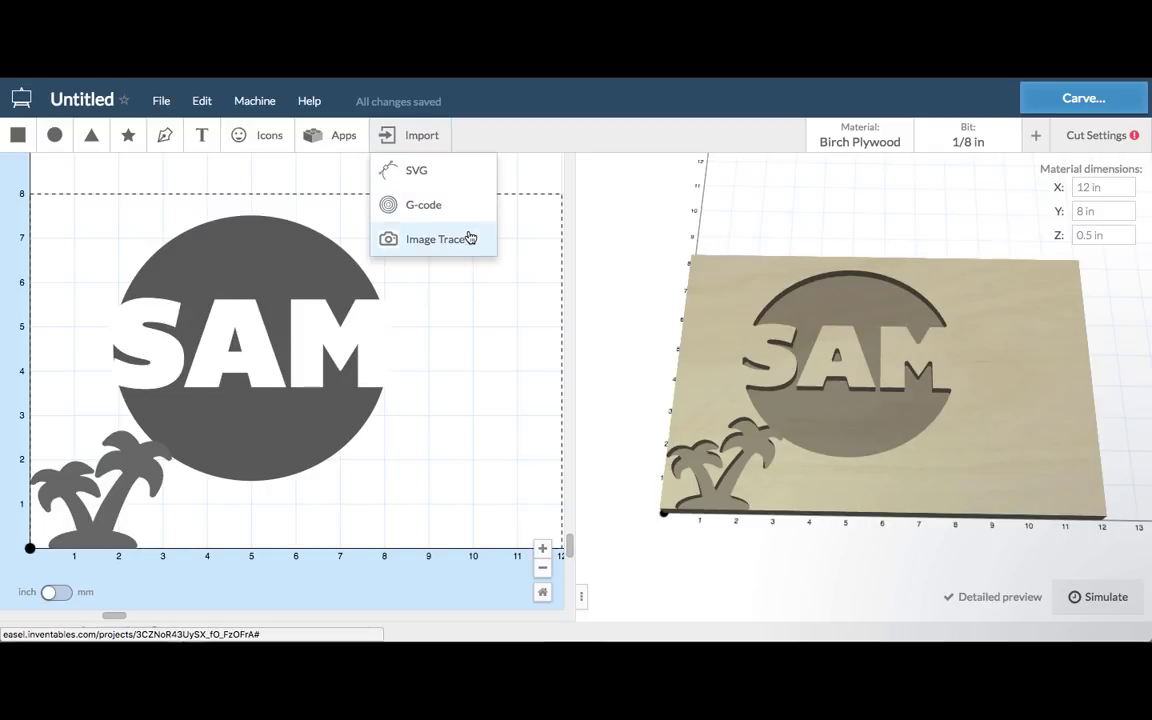
left_click(451, 373)
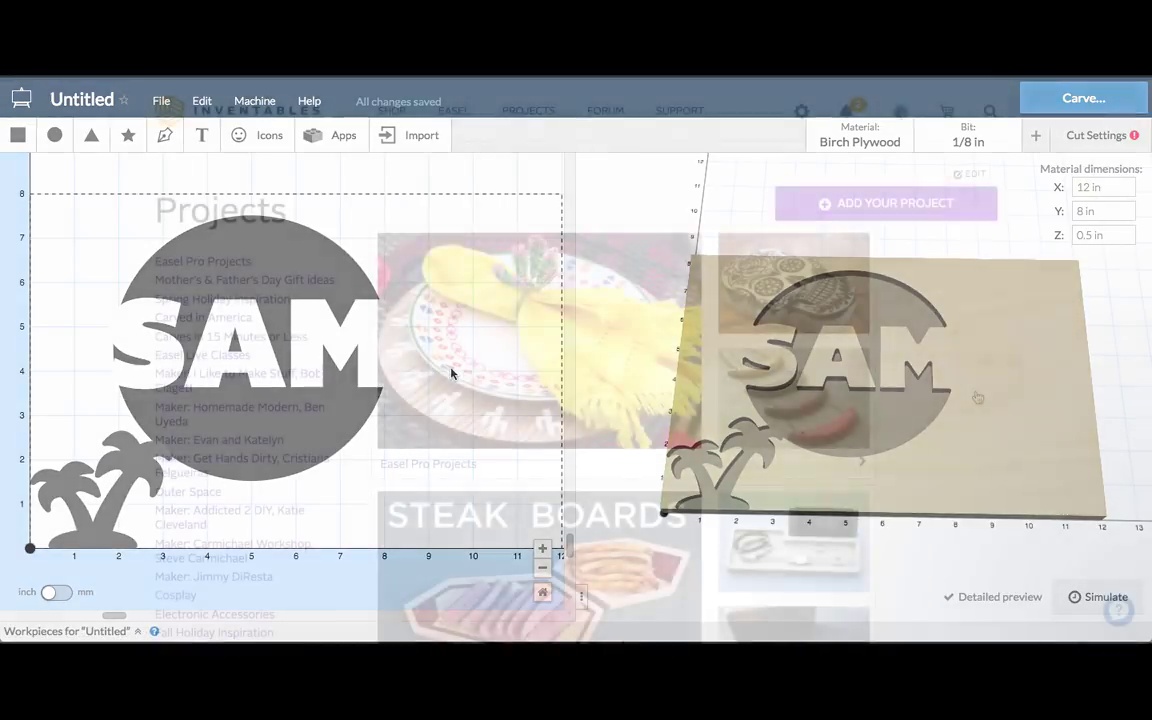
Step: On the Inventables projects page, open the Easel Live Classes collection and view one class project's instructions
scroll(978, 398, "down", 9)
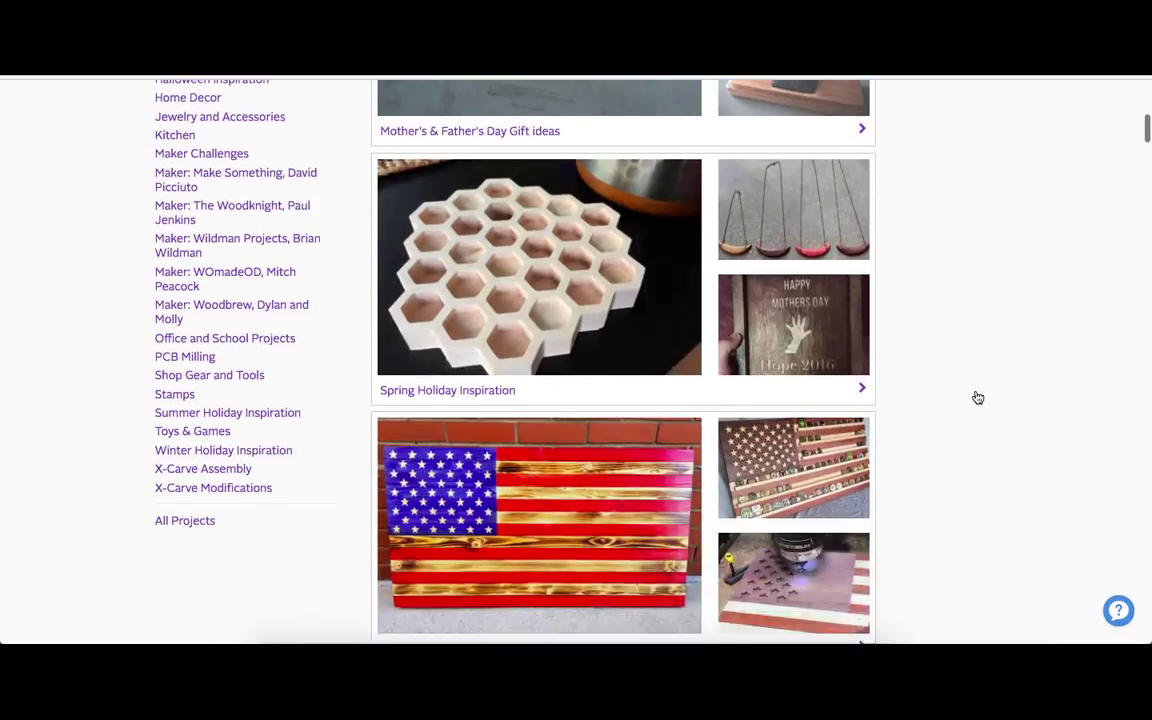
scroll(978, 398, "down", 4)
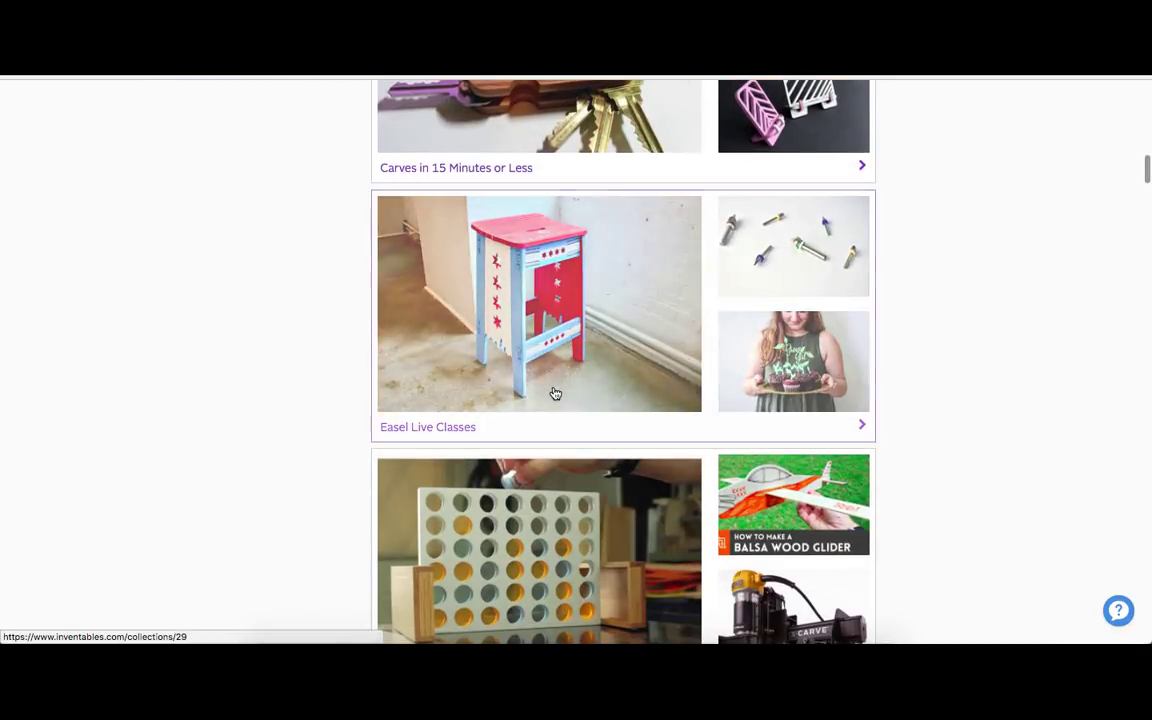
left_click(546, 397)
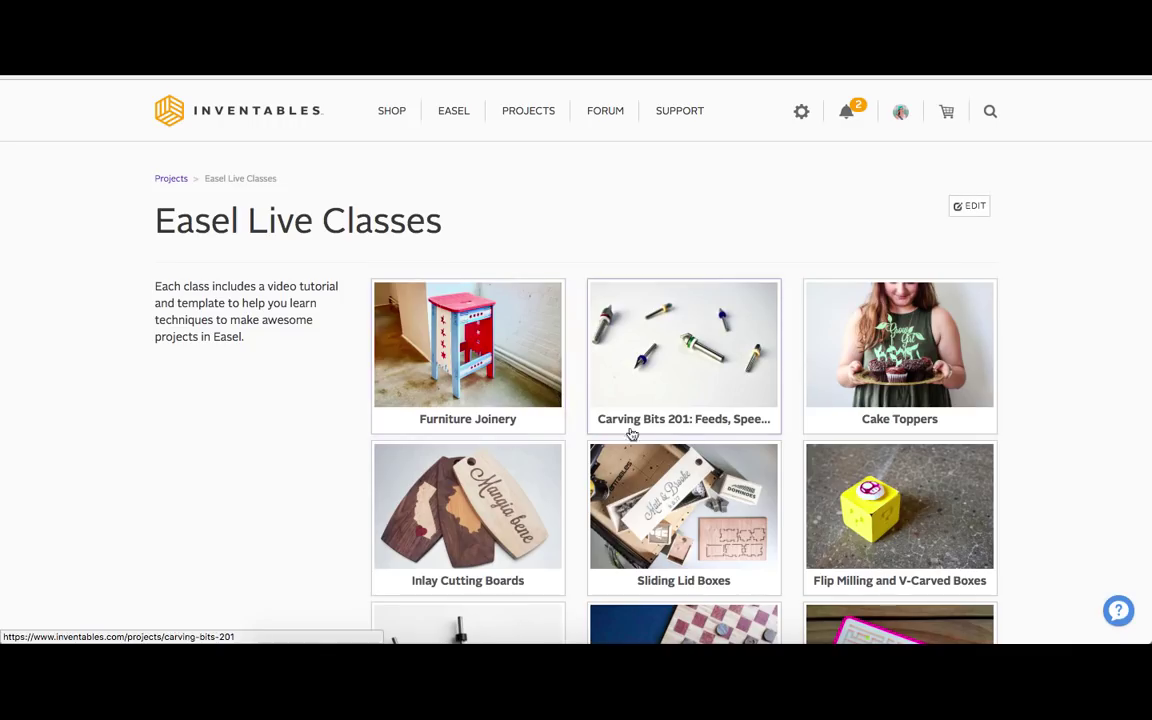
left_click(683, 509)
scroll(745, 549, "down", 10)
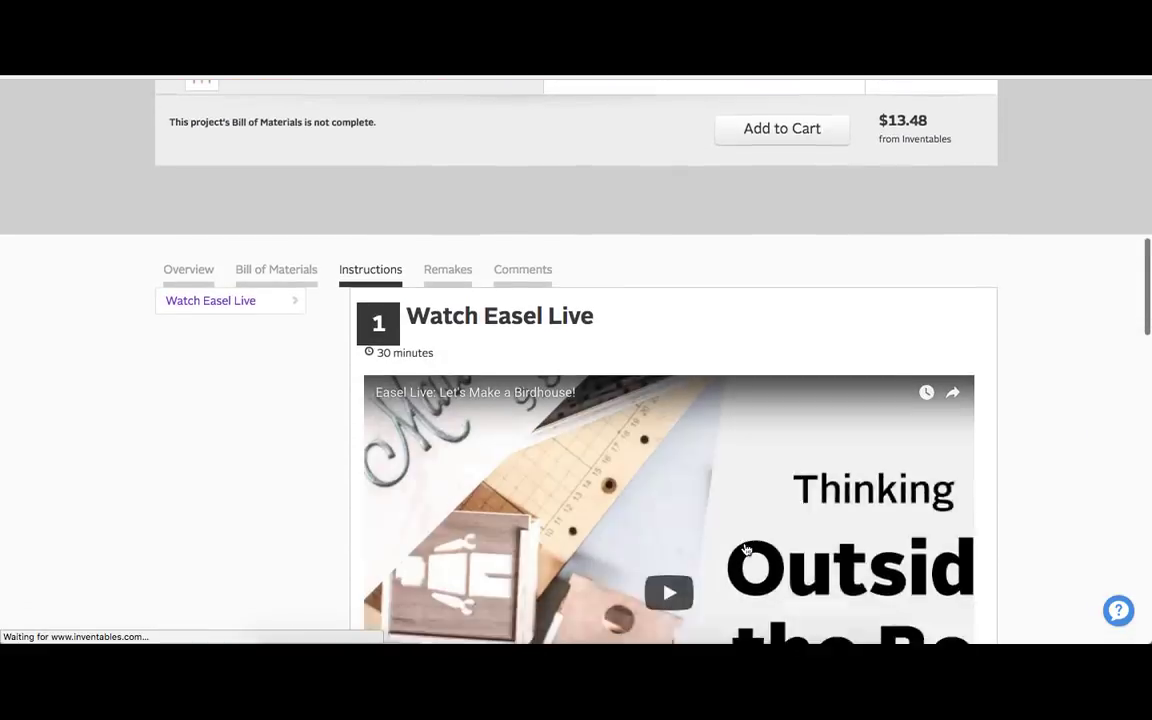
scroll(745, 549, "down", 2)
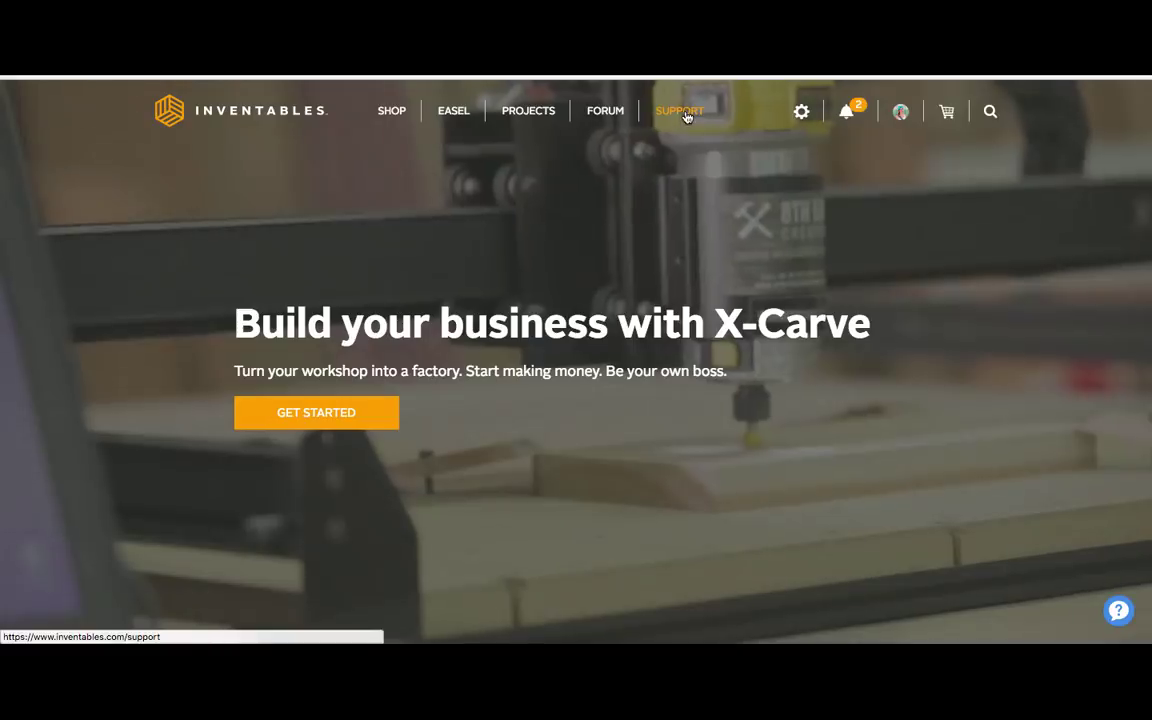
Step: Open the Easel section of Inventables support and read the walkthrough tutorial on toolpath animation
left_click(684, 113)
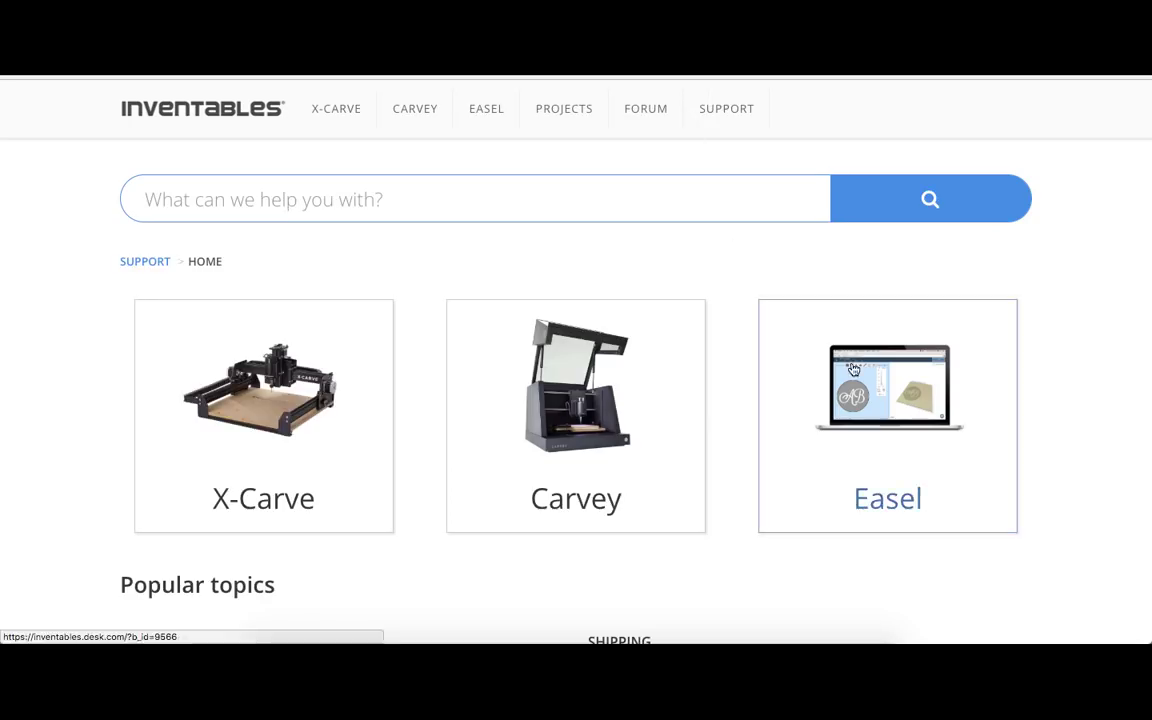
left_click(853, 370)
scroll(853, 368, "down", 4)
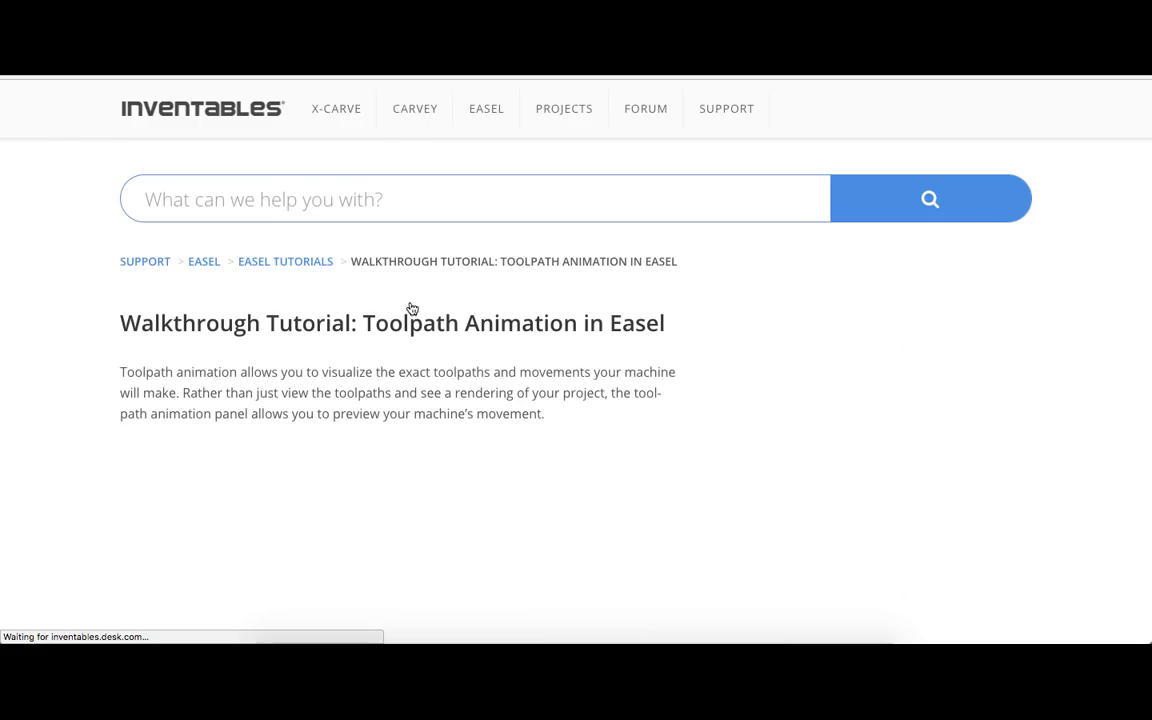
scroll(623, 449, "down", 2)
scroll(623, 449, "down", 6)
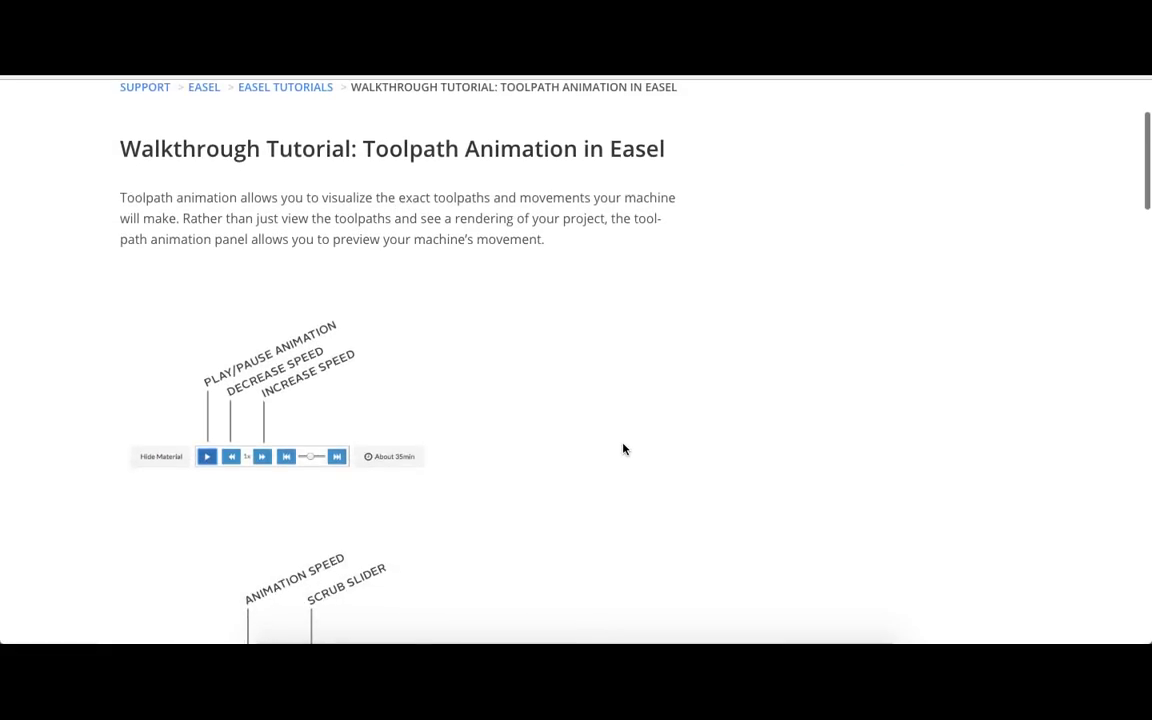
scroll(623, 449, "down", 2)
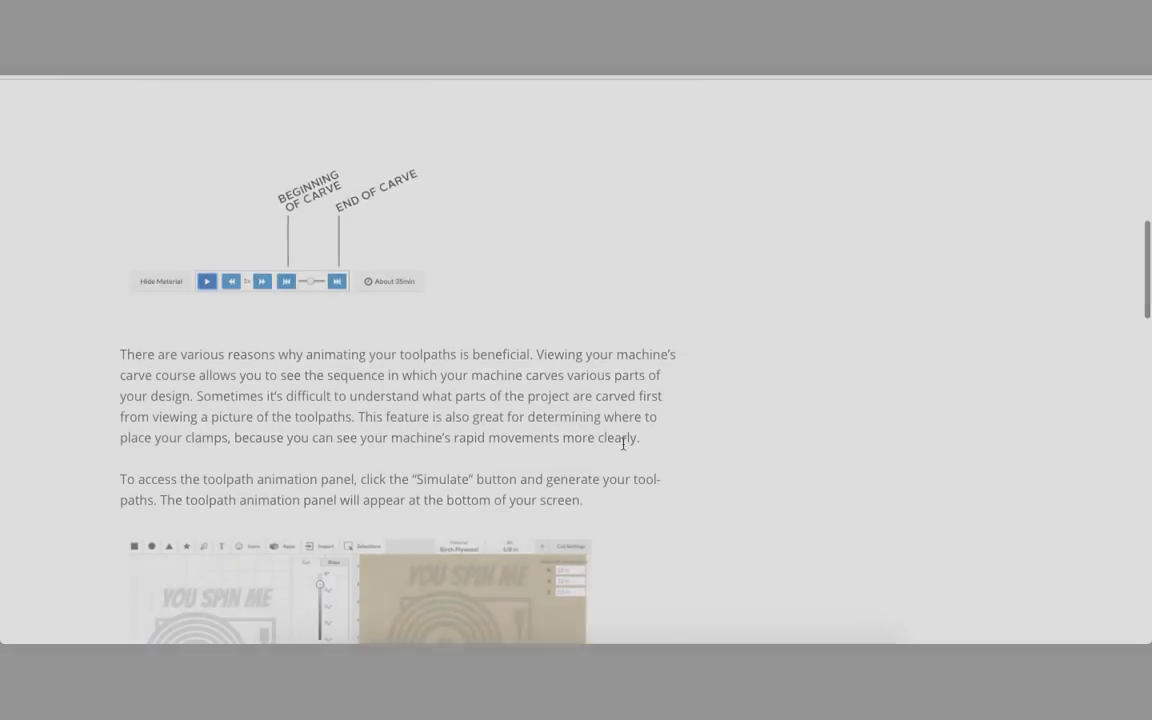